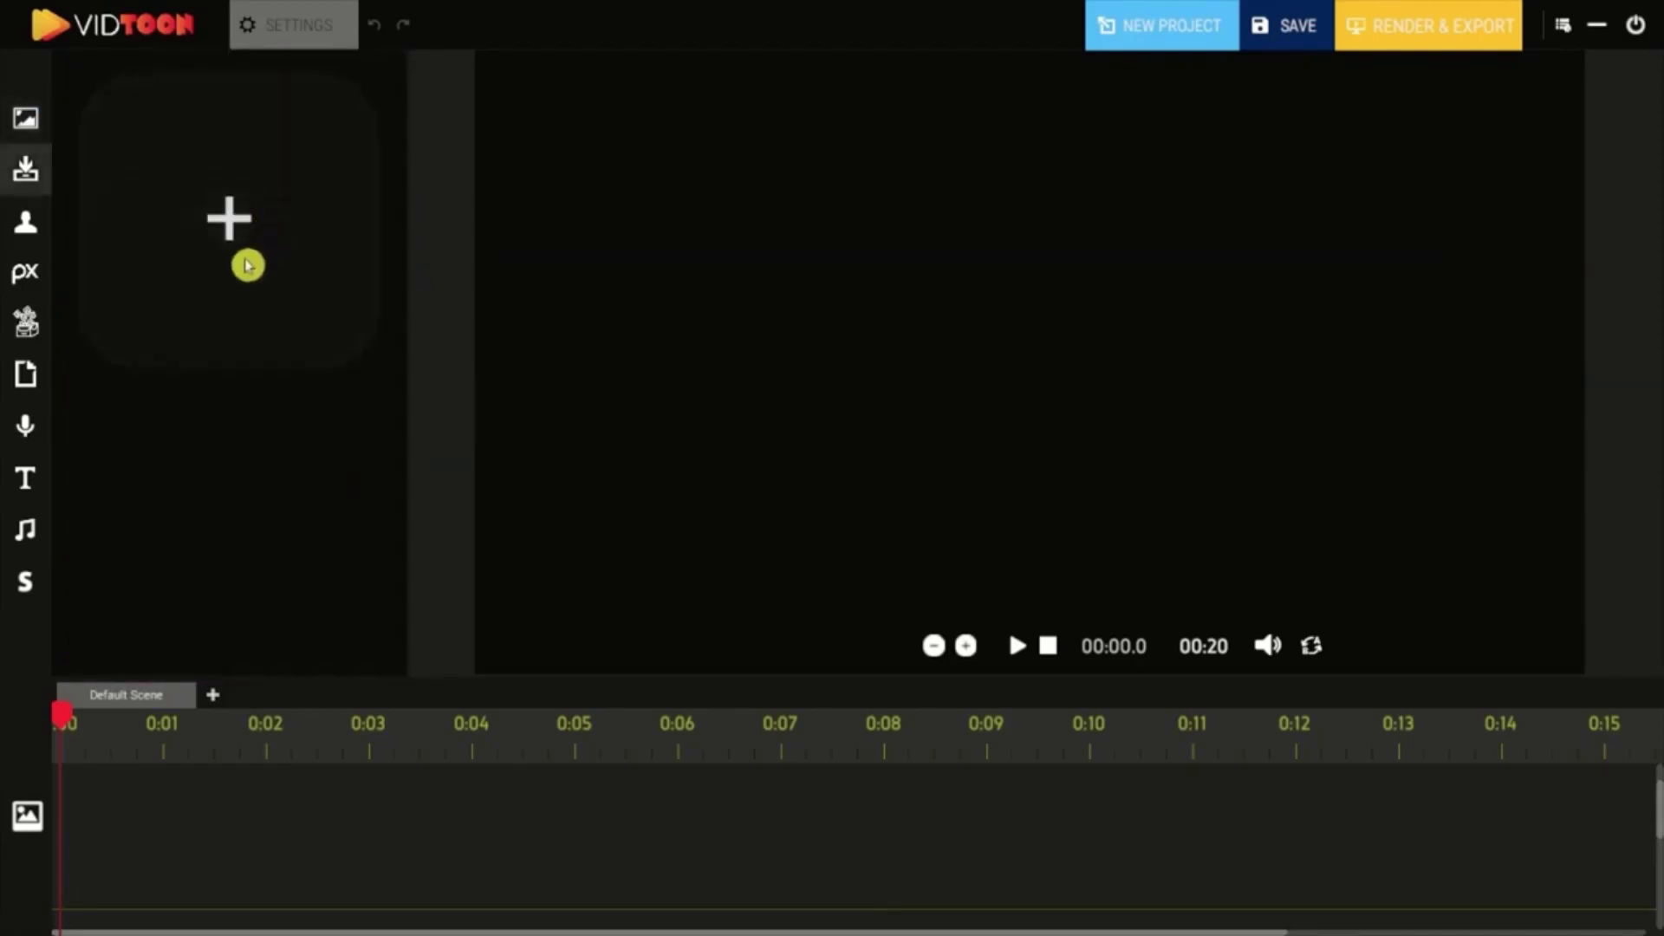
- Import the car showroom image, add it to the canvas and scale it to fill the whole frame
left_click(248, 261)
scroll(954, 420, "up", 1)
double_click(955, 420)
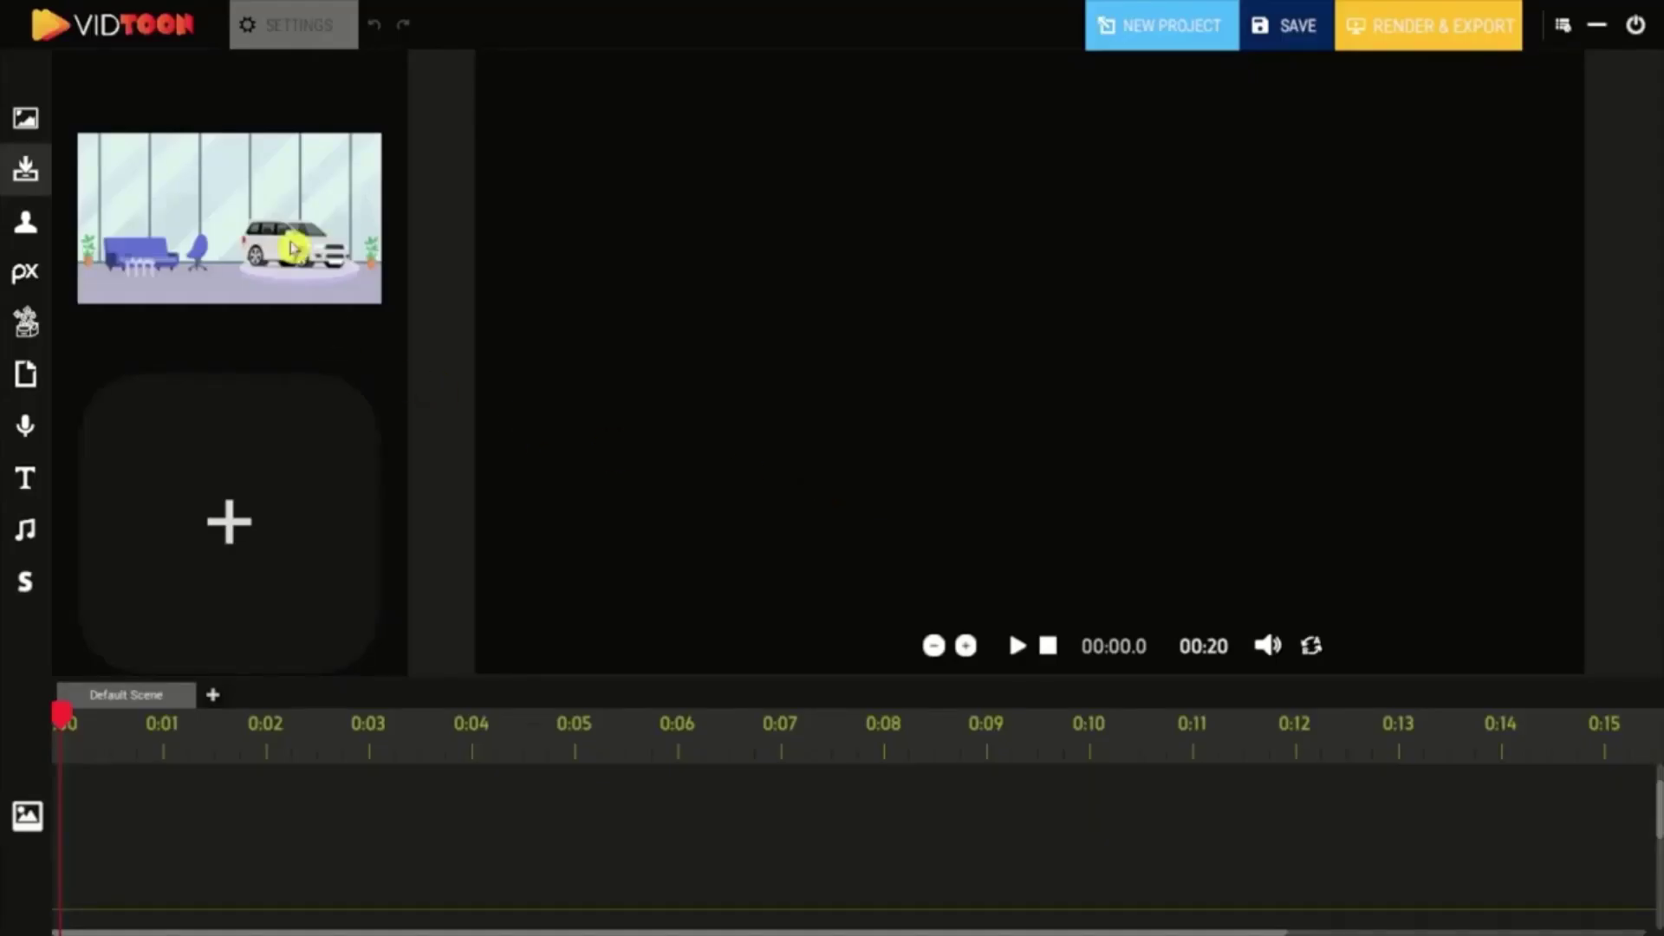
left_click_drag(291, 249, 610, 142)
left_click_drag(741, 192, 1601, 728)
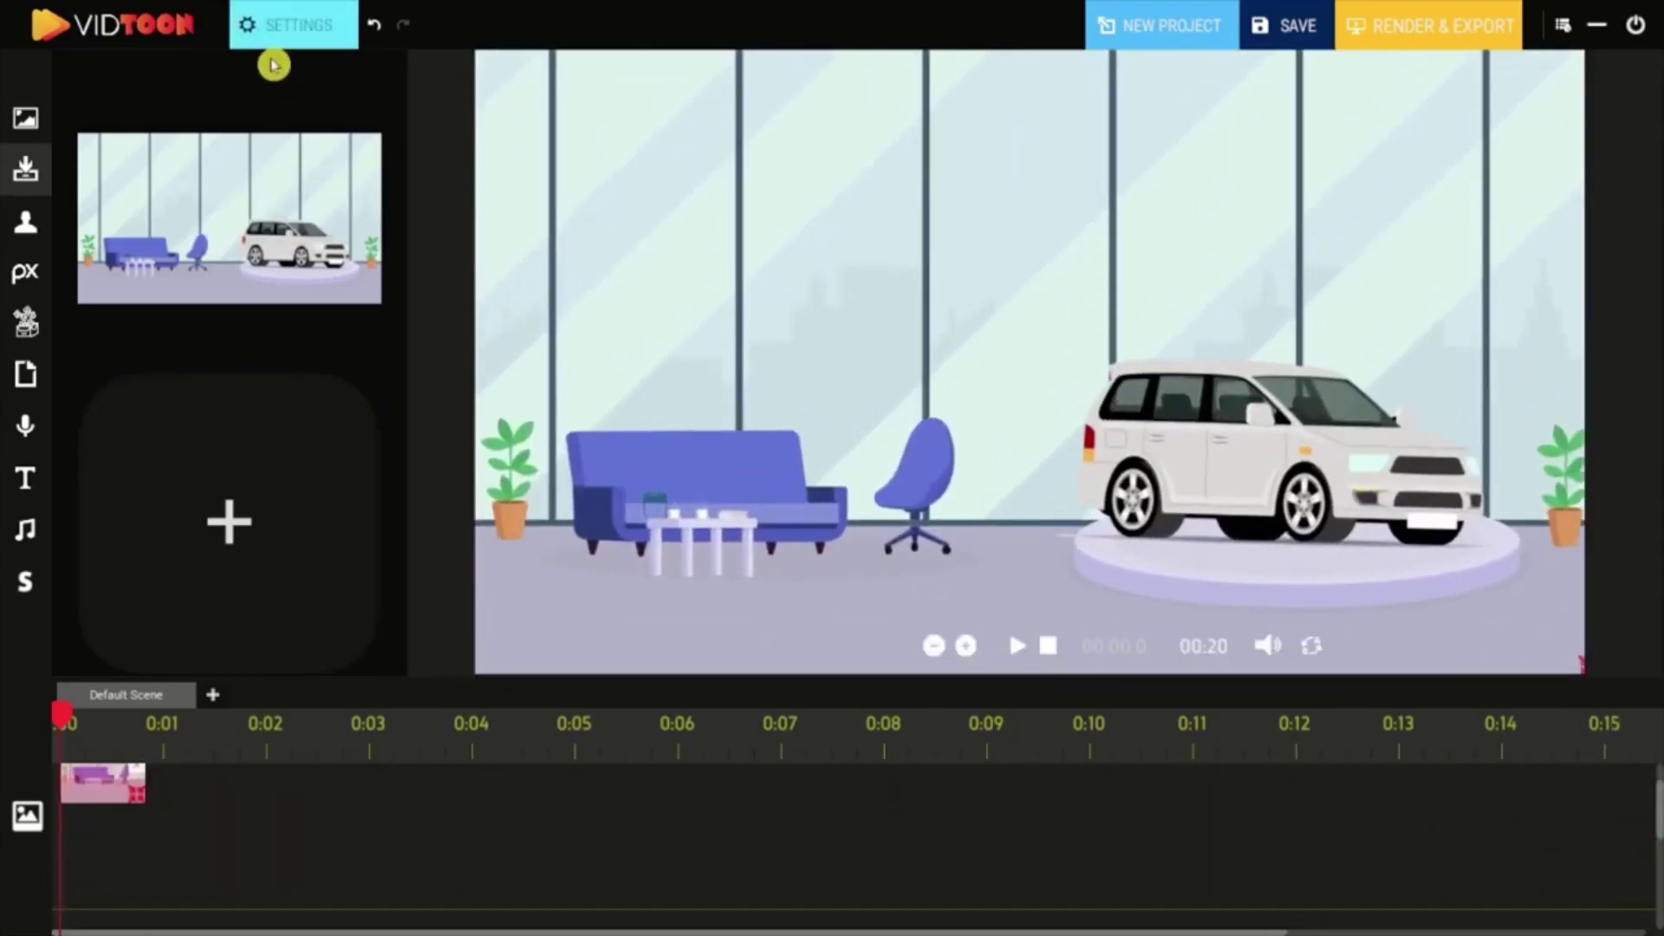
- Stretch the showroom background clip to about 15 seconds and try its flip option
left_click(312, 15)
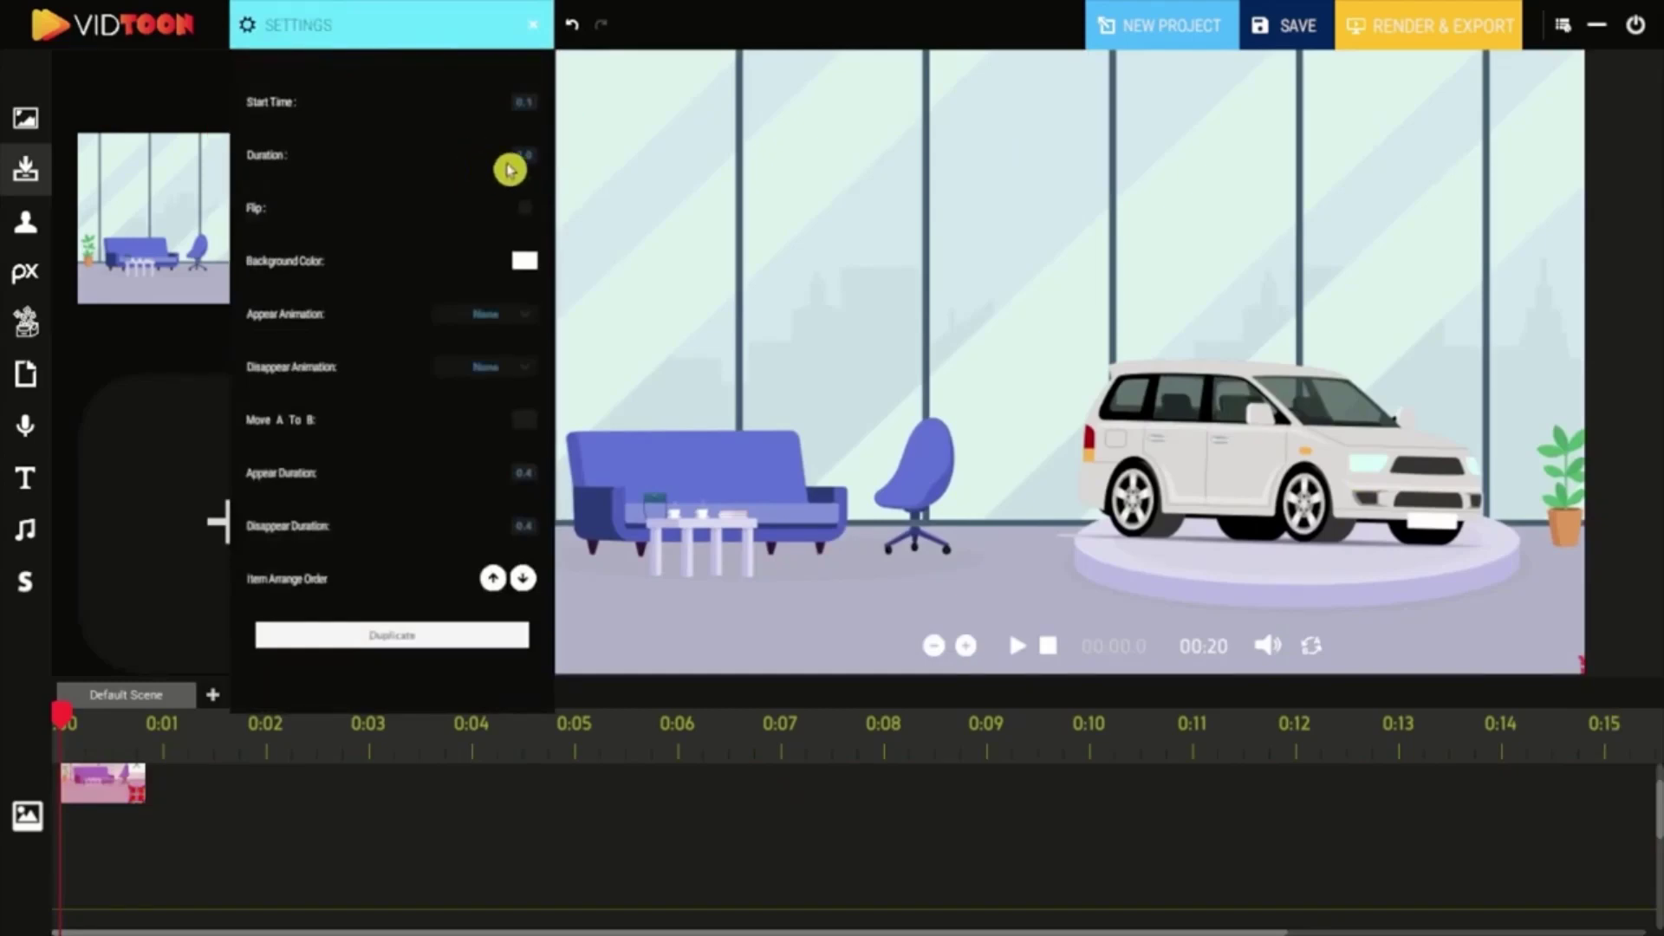
left_click_drag(132, 811, 799, 798)
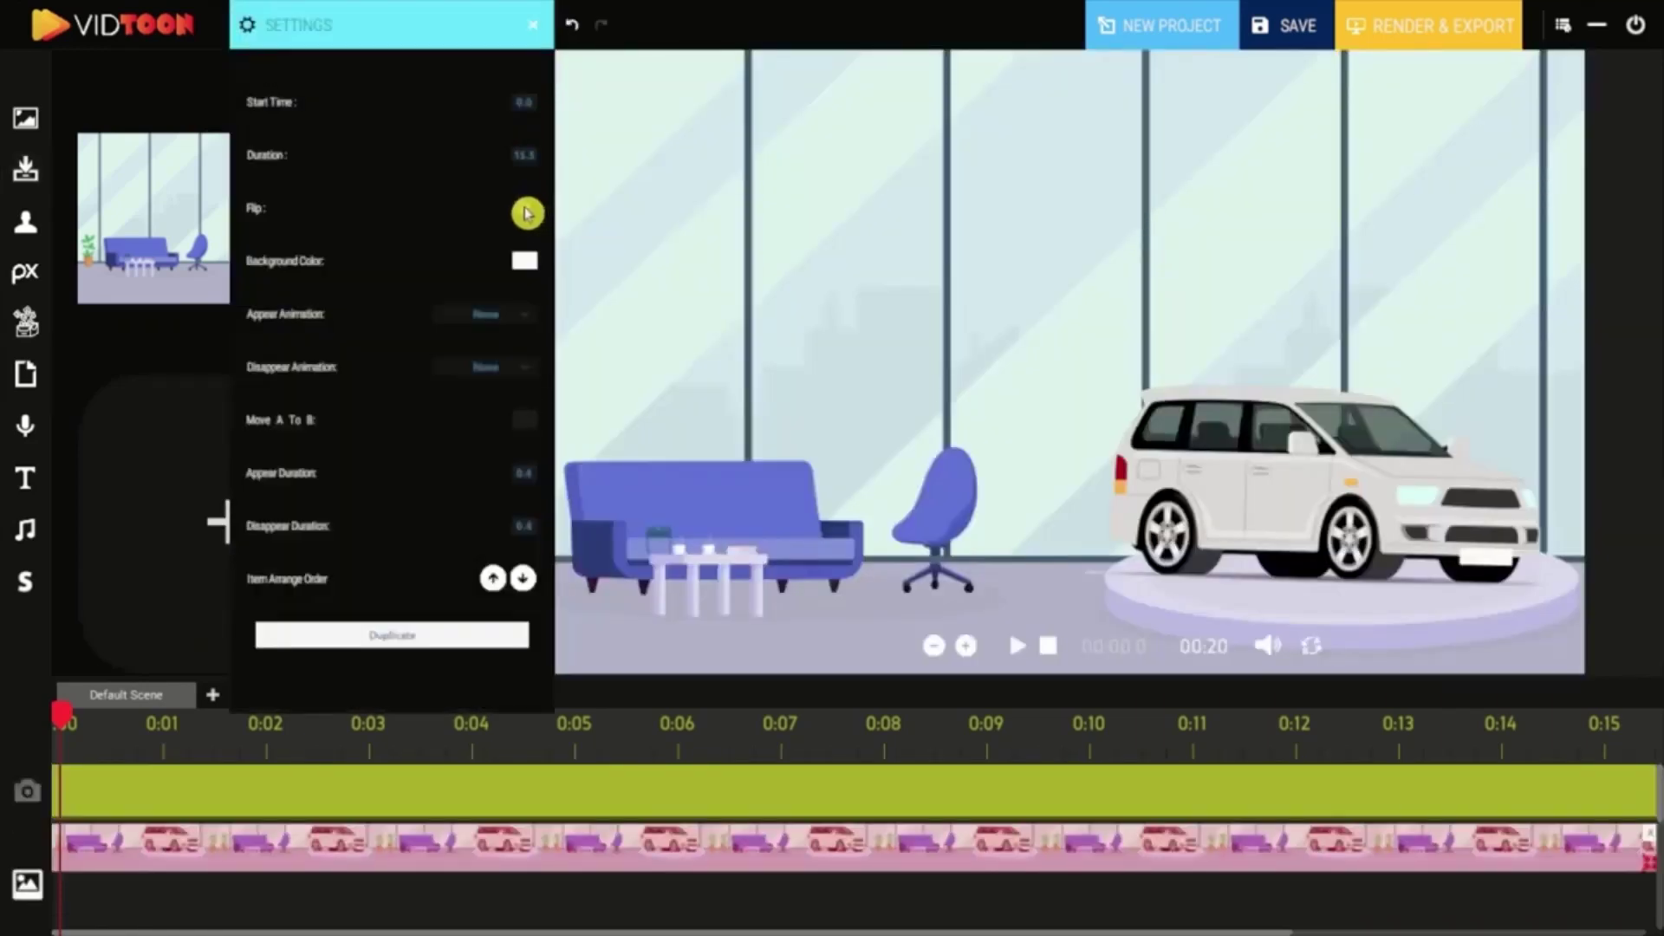
left_click(527, 213)
left_click(527, 213)
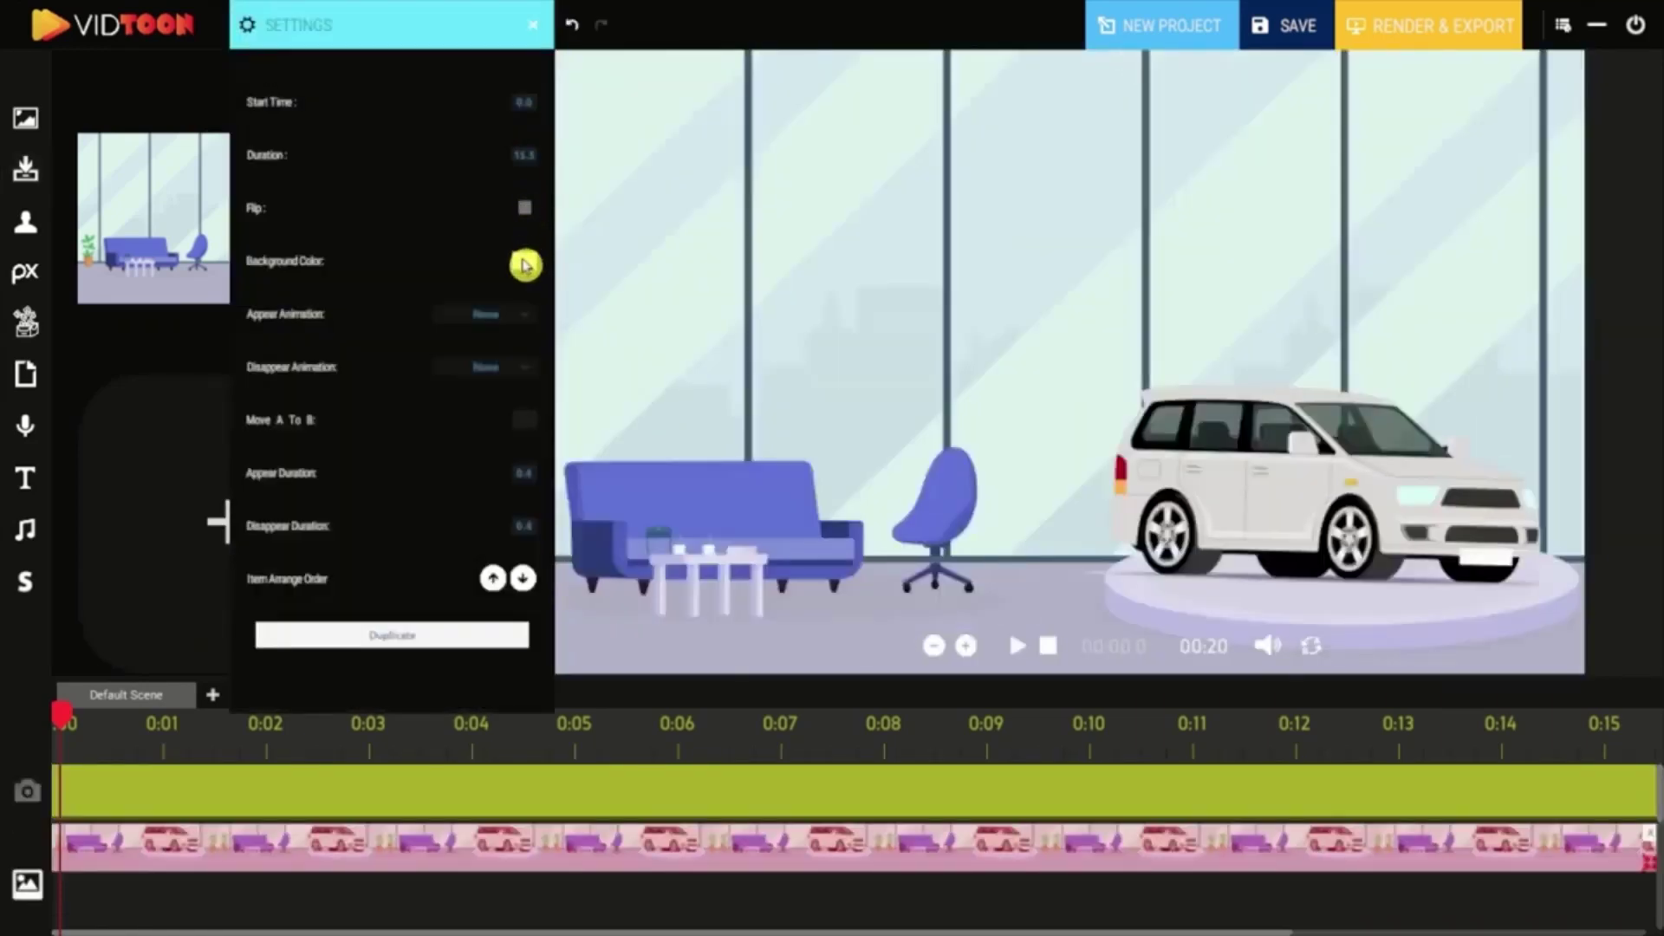
- Set the showroom clip's background color to a very pale pink
left_click(525, 264)
left_click_drag(615, 303, 568, 271)
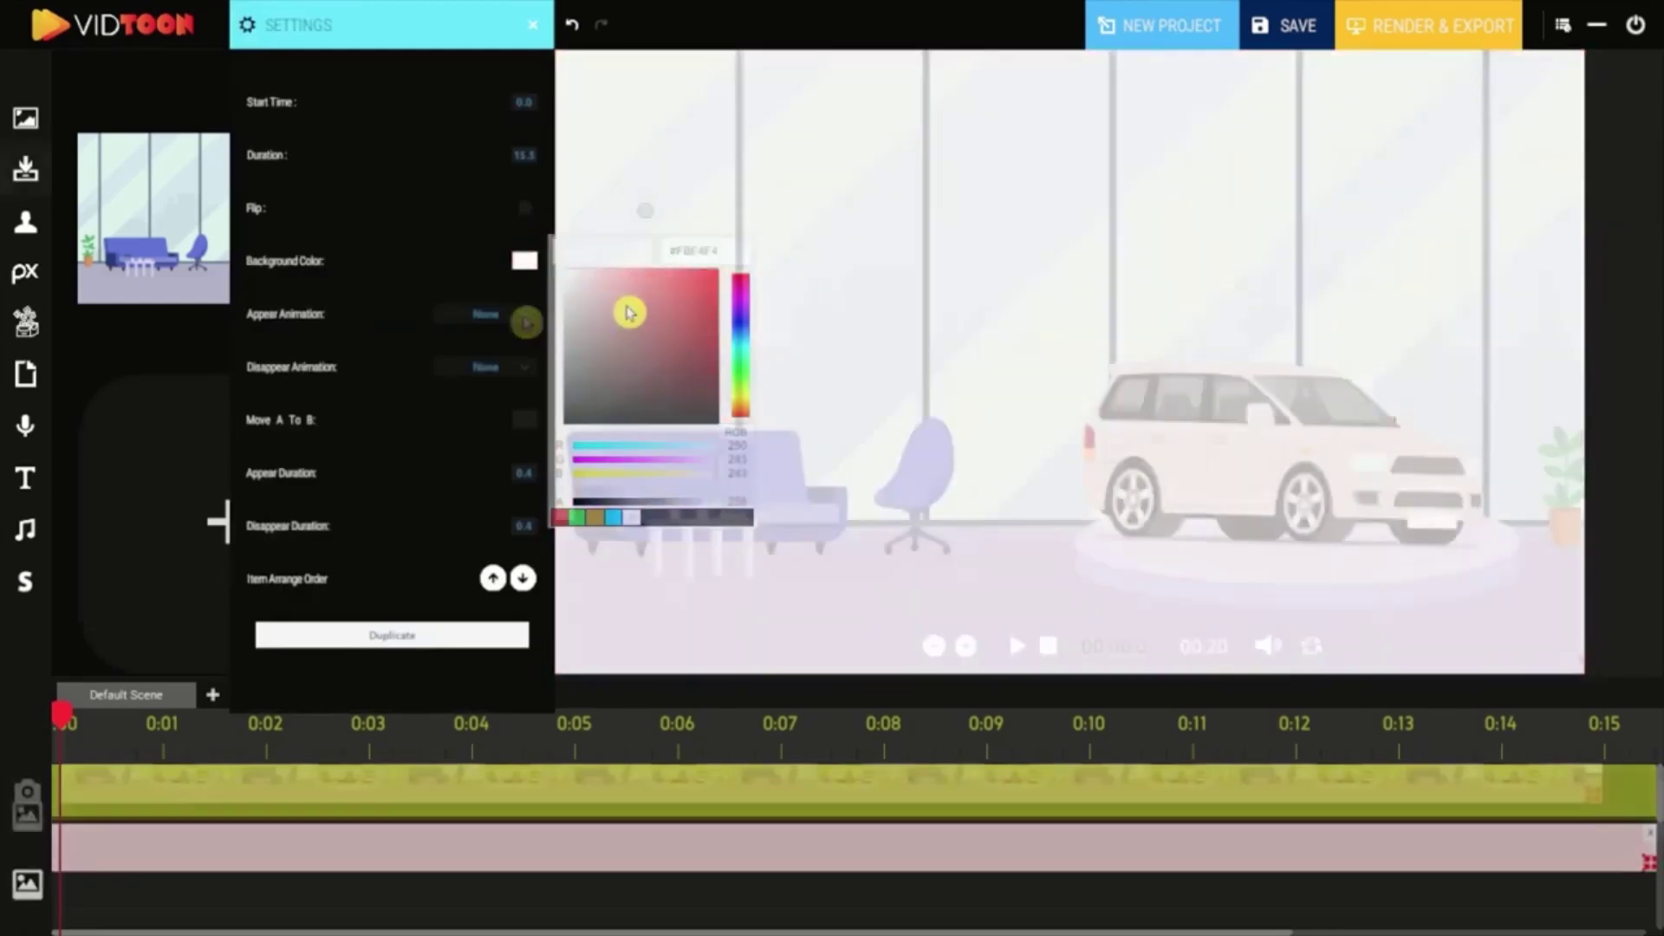
- Set the showroom clip's appear animation to Left and disappear animation to Right, and try the Move A To B option
left_click(526, 323)
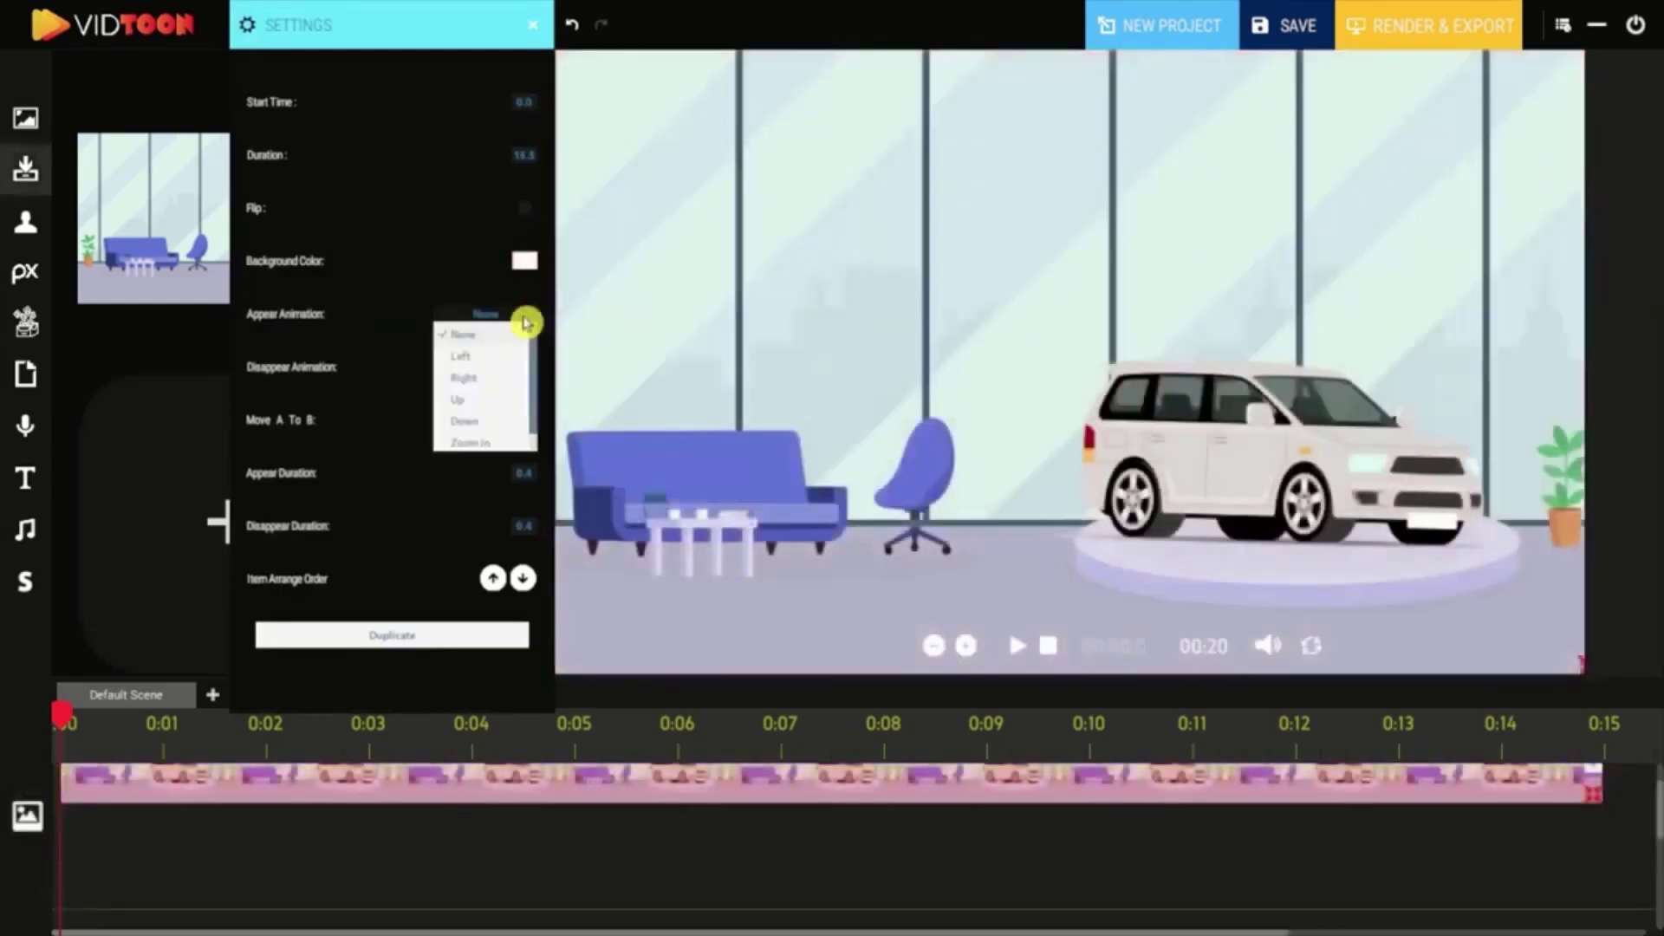
left_click(488, 356)
left_click(512, 366)
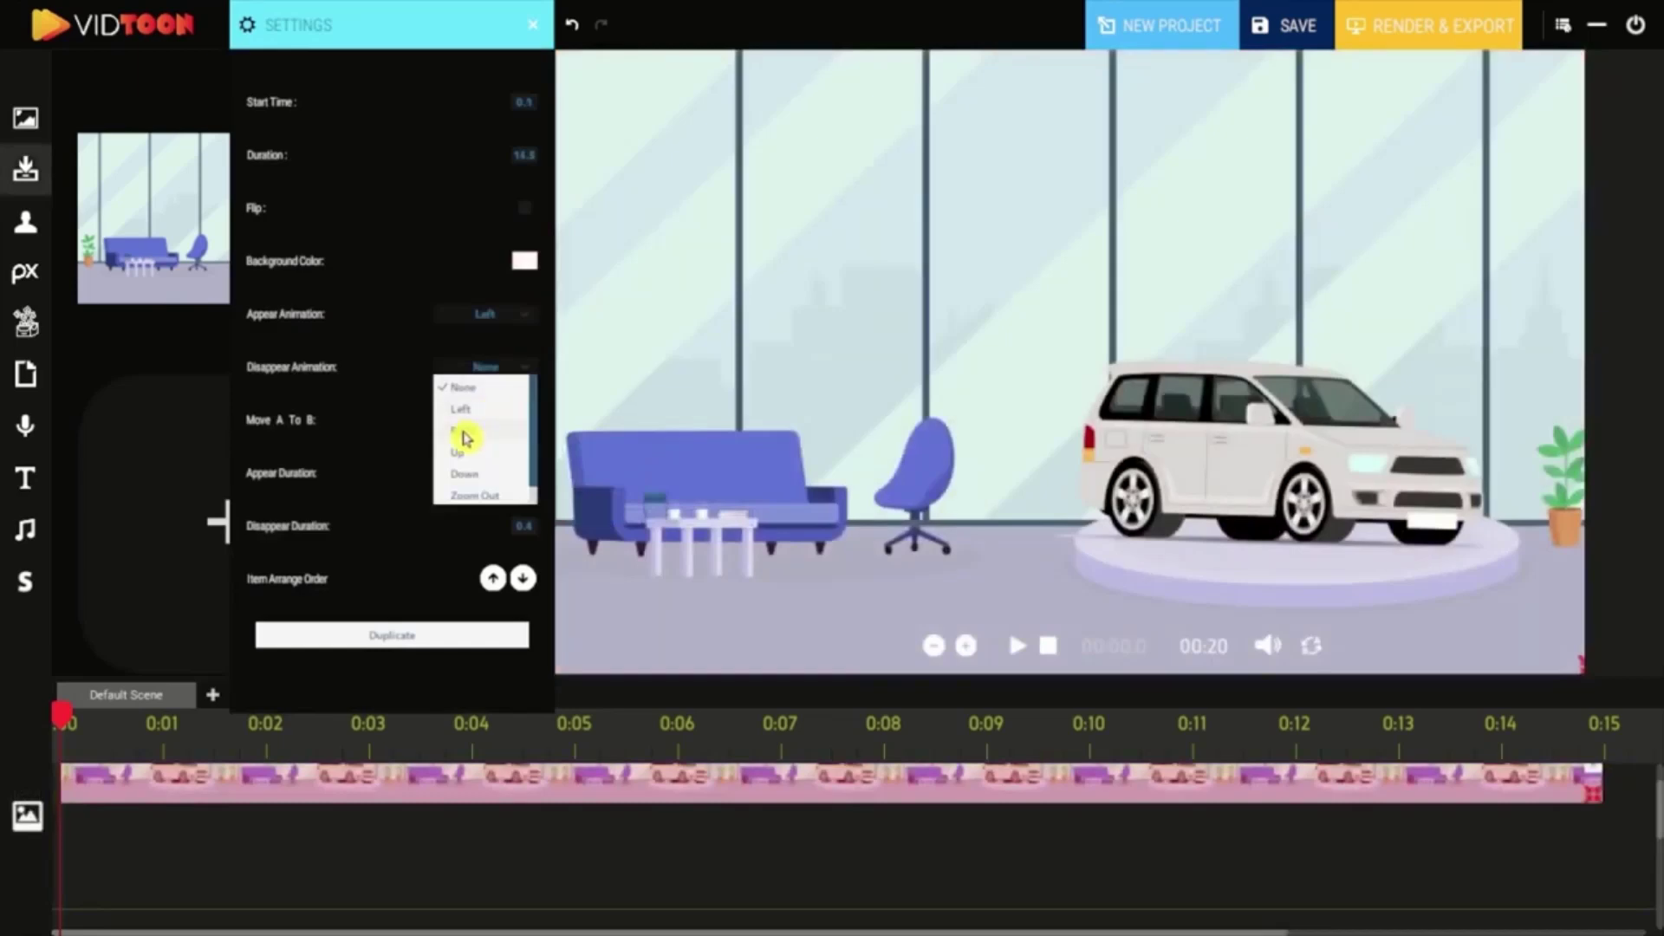
left_click(465, 430)
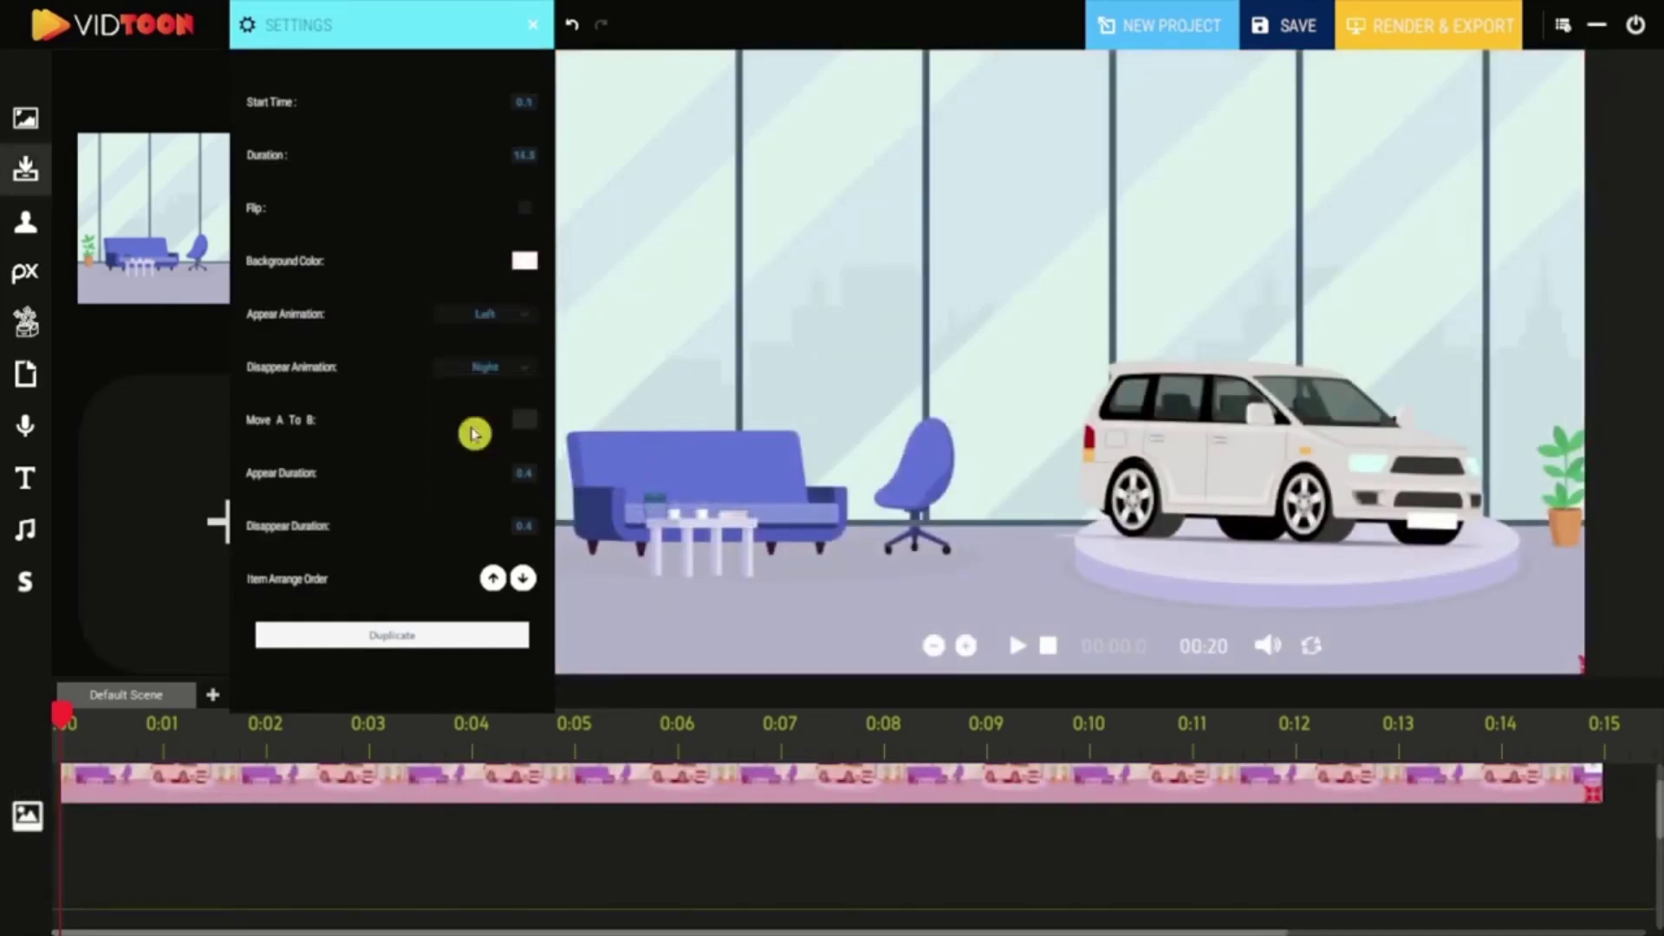
left_click(524, 425)
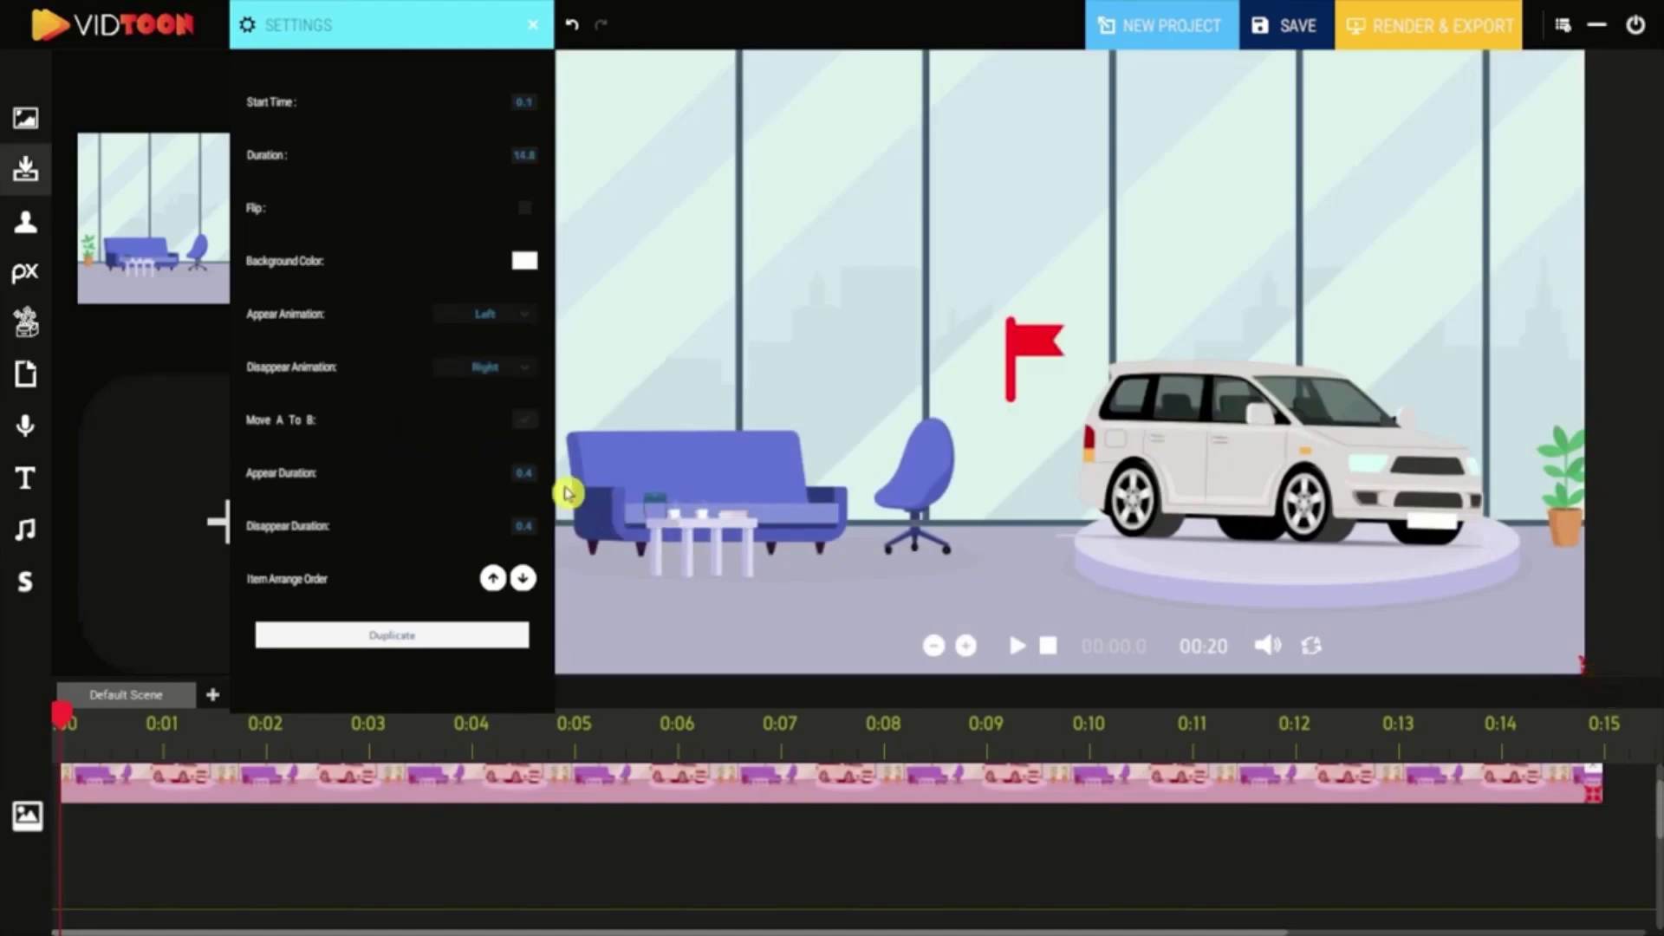
left_click(525, 426)
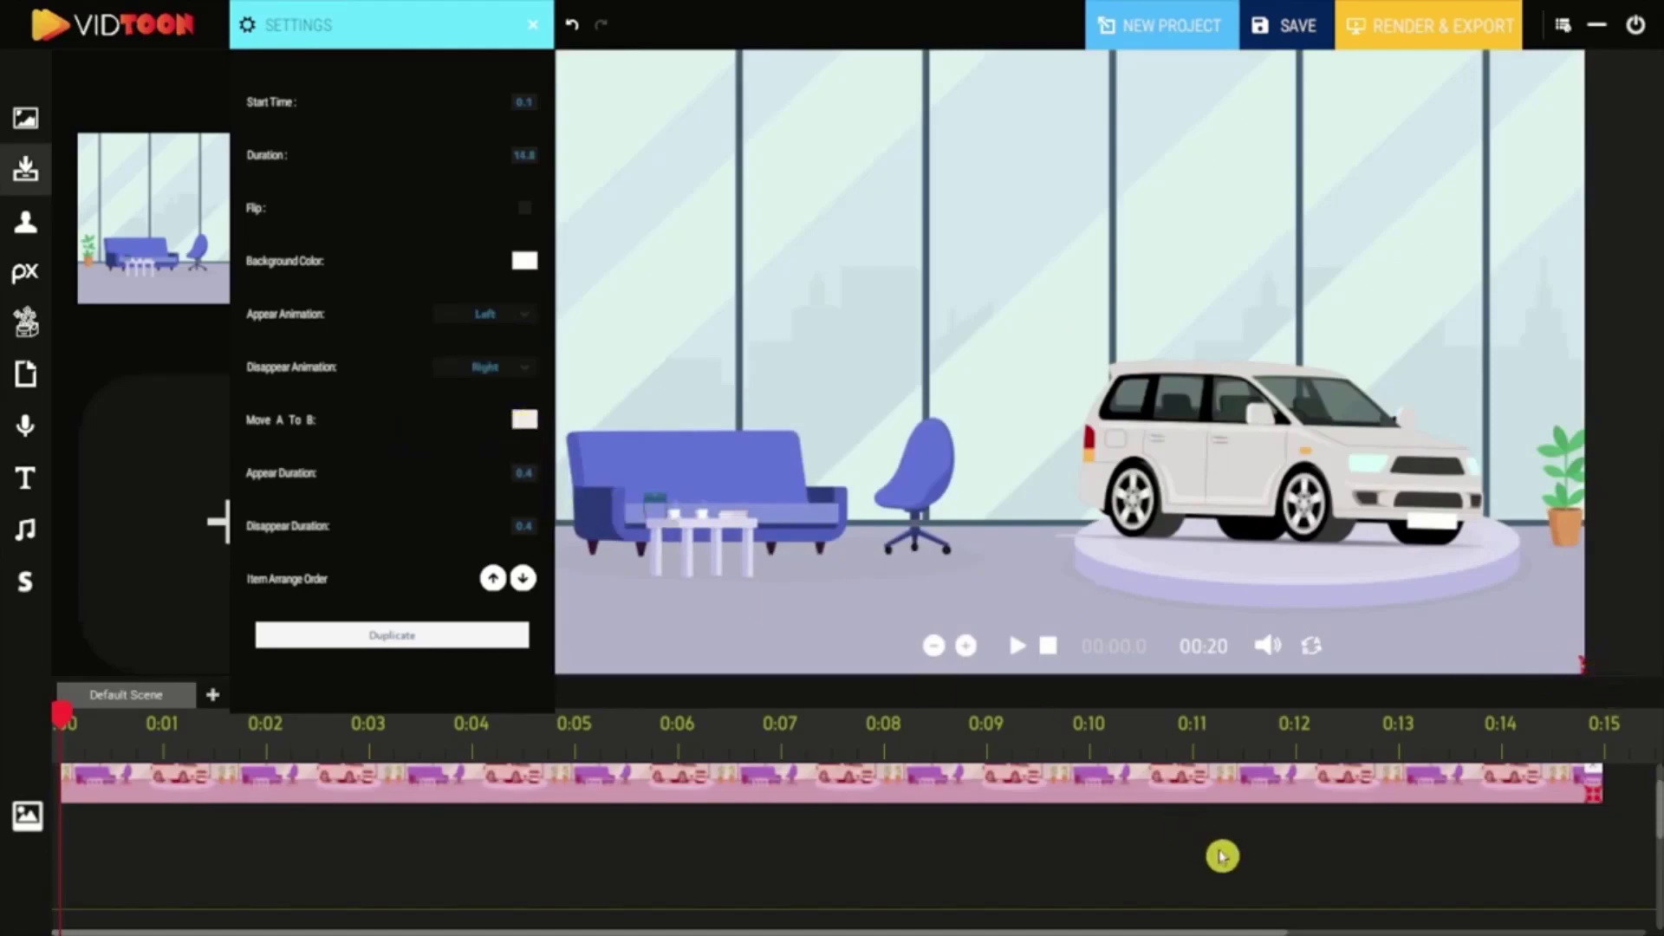
- Add the background with a row of colorful cars after the showroom clip, scale it to fill the frame and preview the scene
scroll(1222, 856, "right", 5)
left_click(25, 117)
left_click_drag(226, 286, 592, 136)
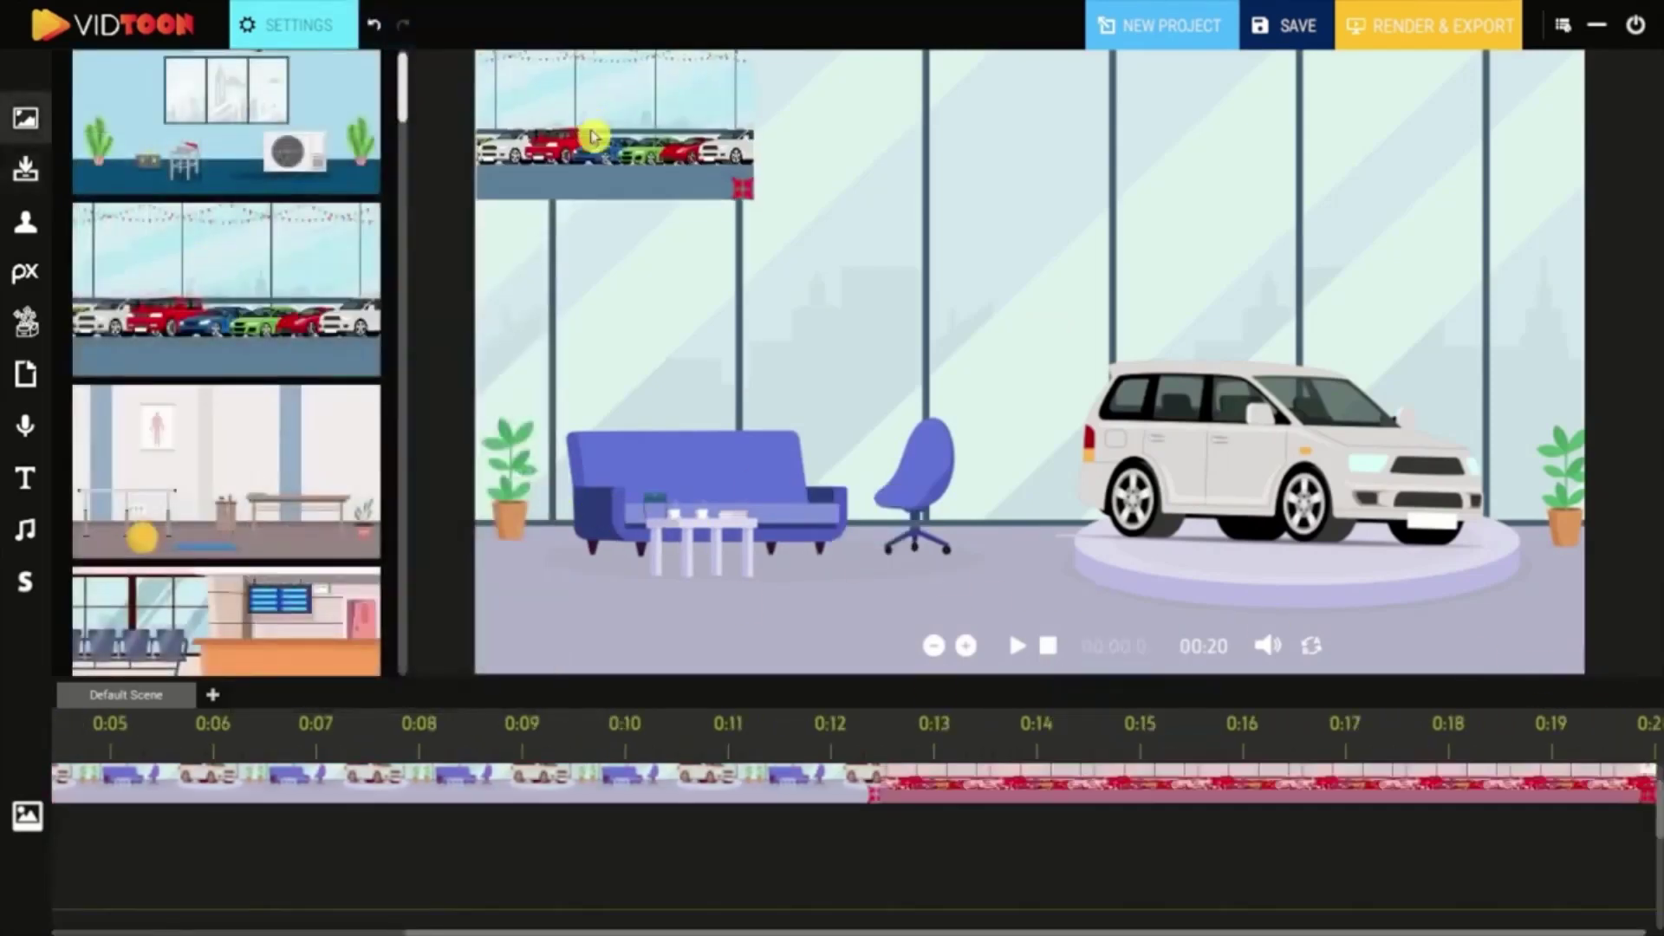
left_click_drag(982, 348, 1597, 725)
left_click(1048, 646)
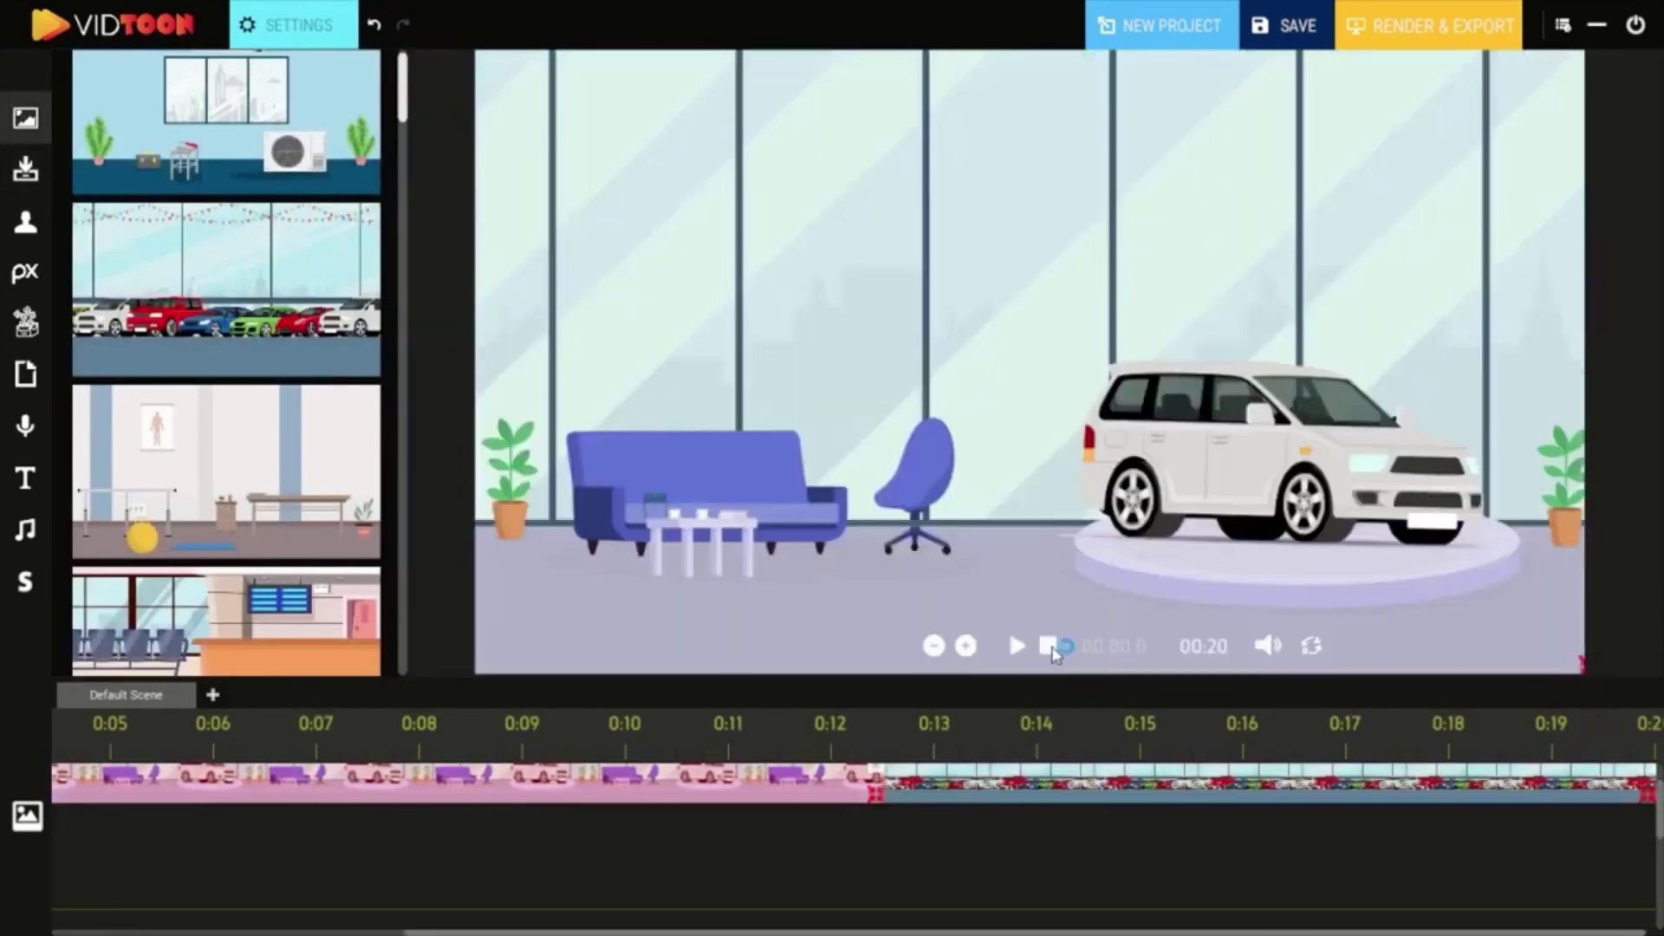
left_click(1018, 646)
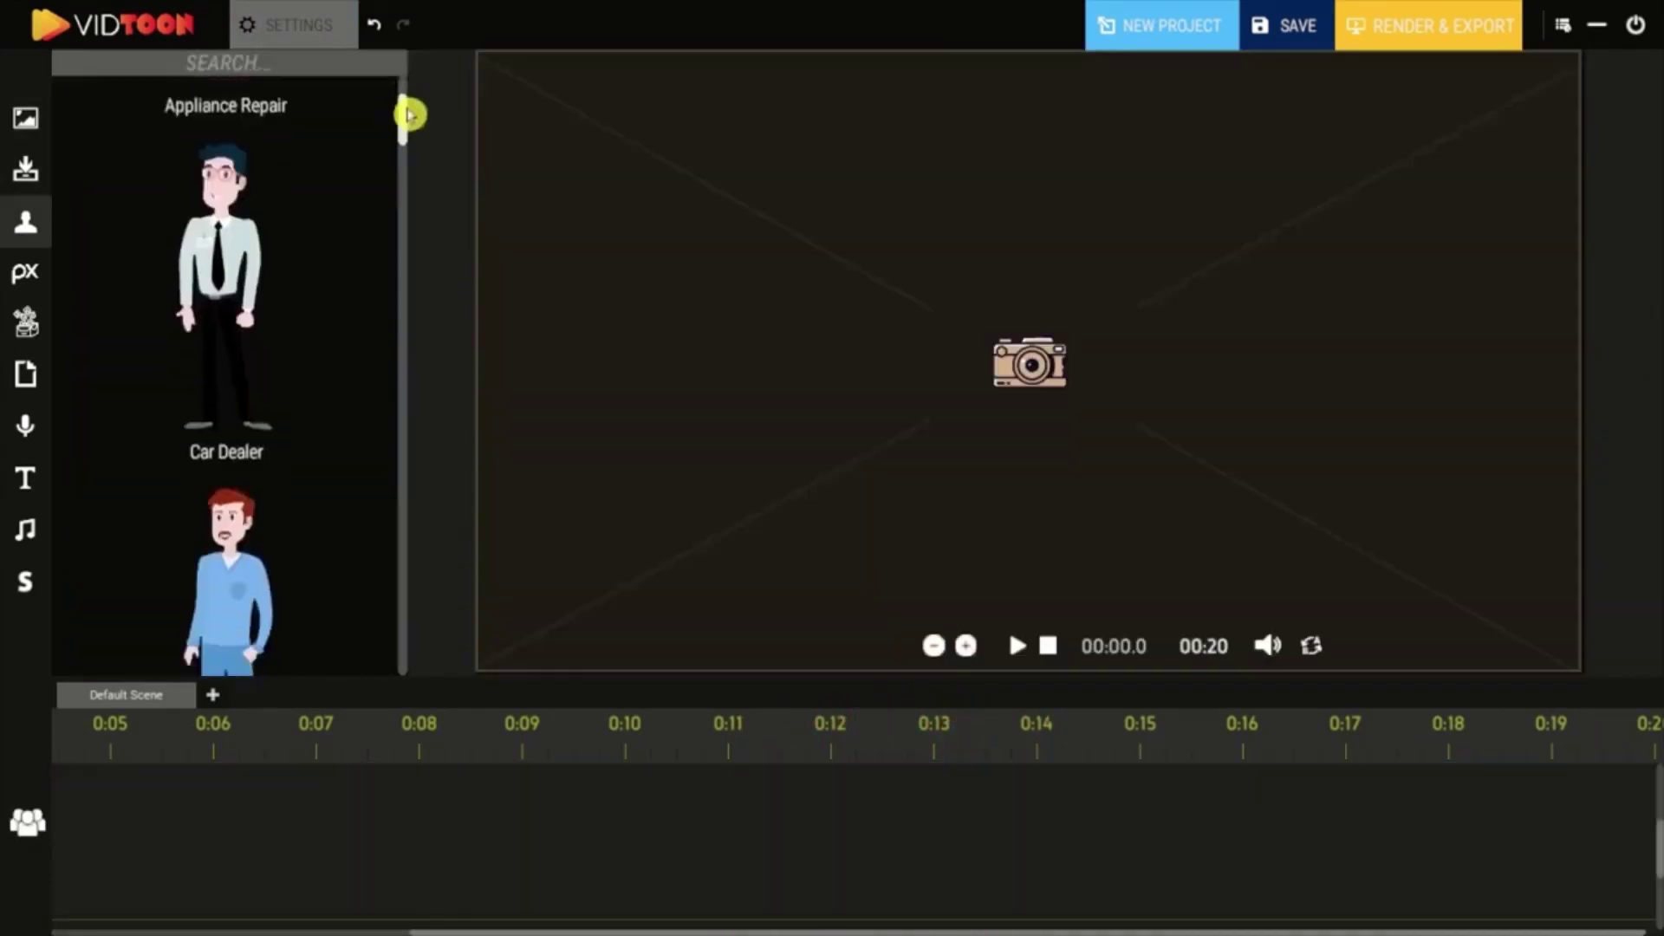
- Browse the character library and search it for "car"
left_click_drag(407, 113, 409, 206)
left_click_drag(409, 206, 408, 212)
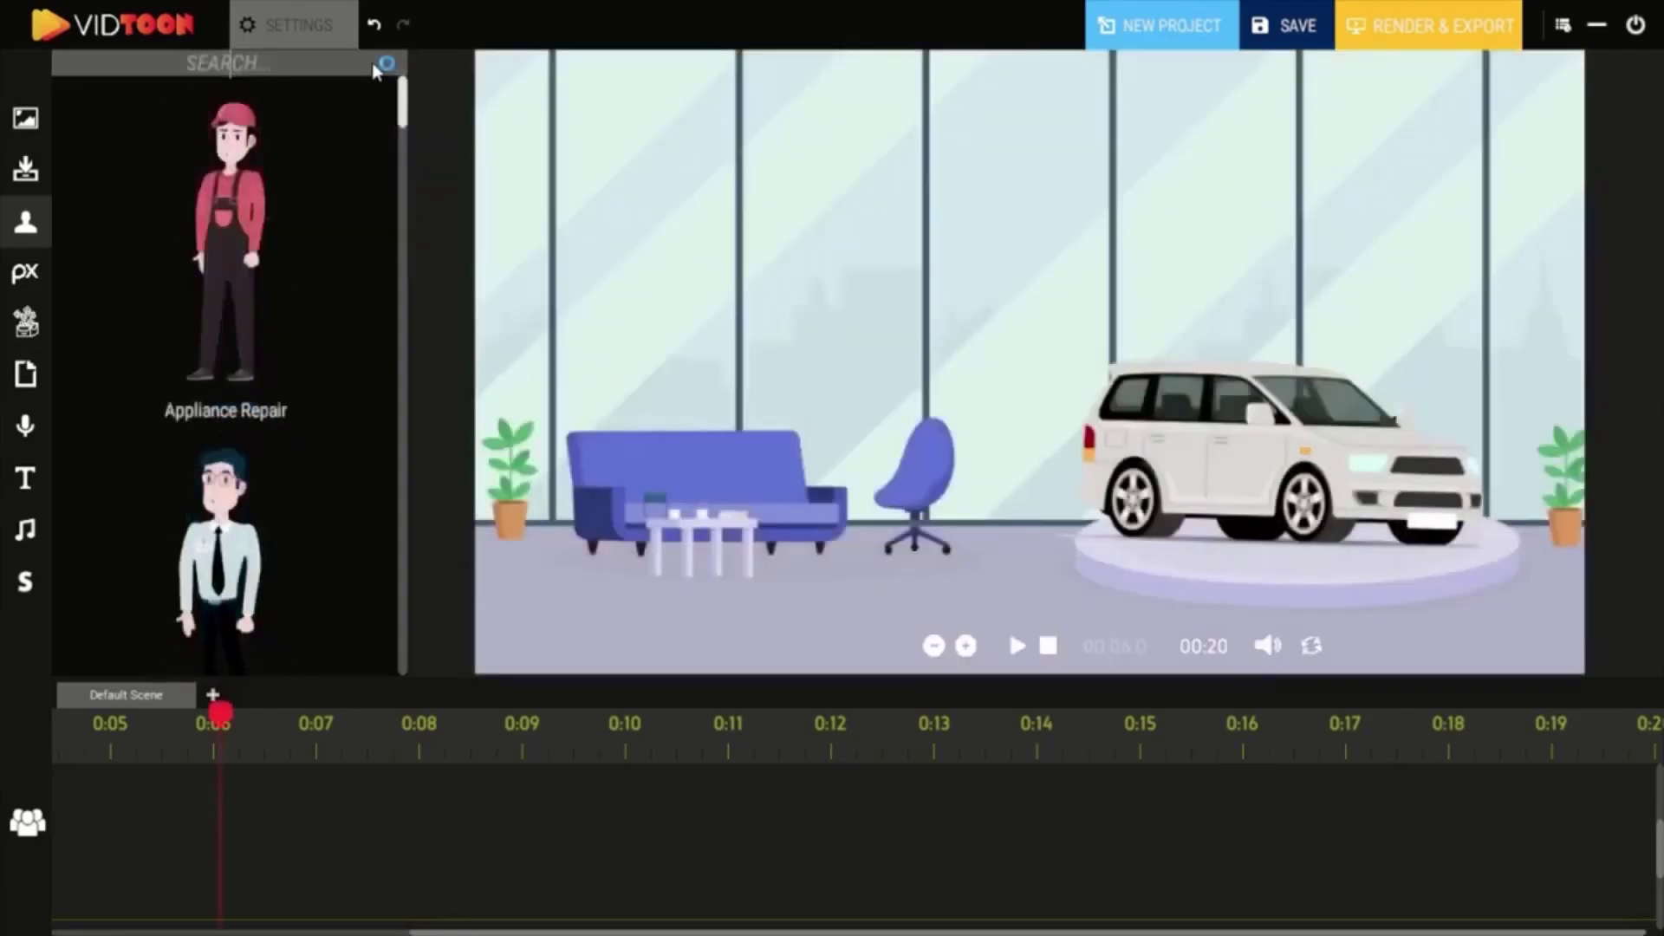
type("car")
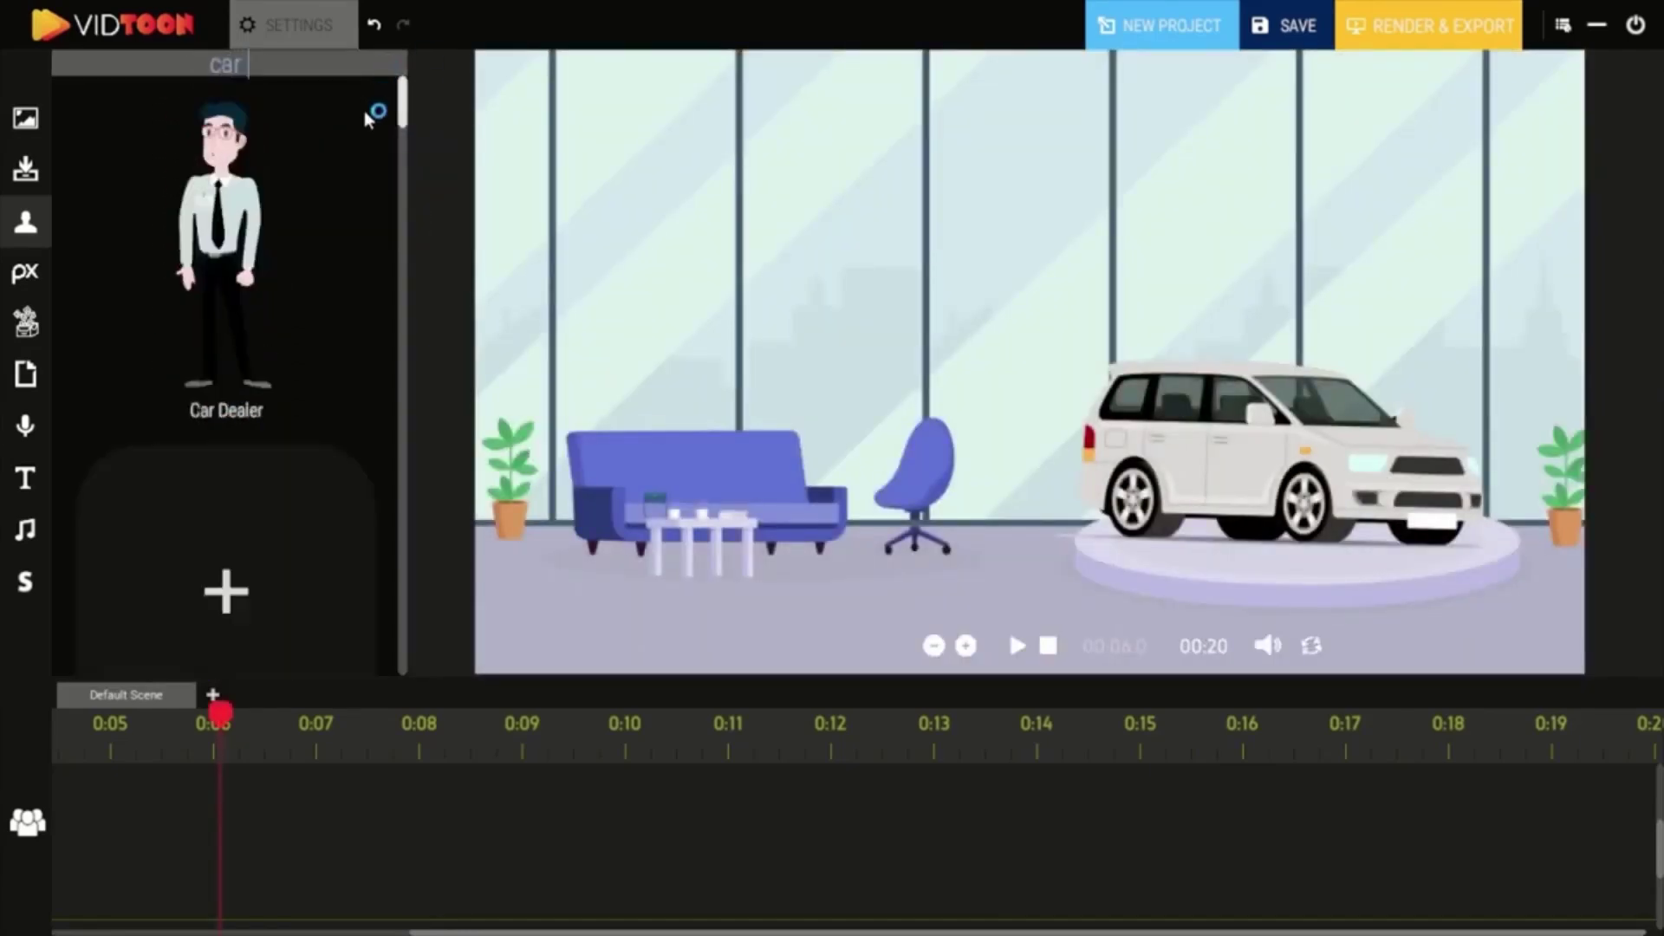
- Add the Car Dealer character to the scene, enlarge him and place him in front of the blue sofa
left_click_drag(220, 221, 401, 189)
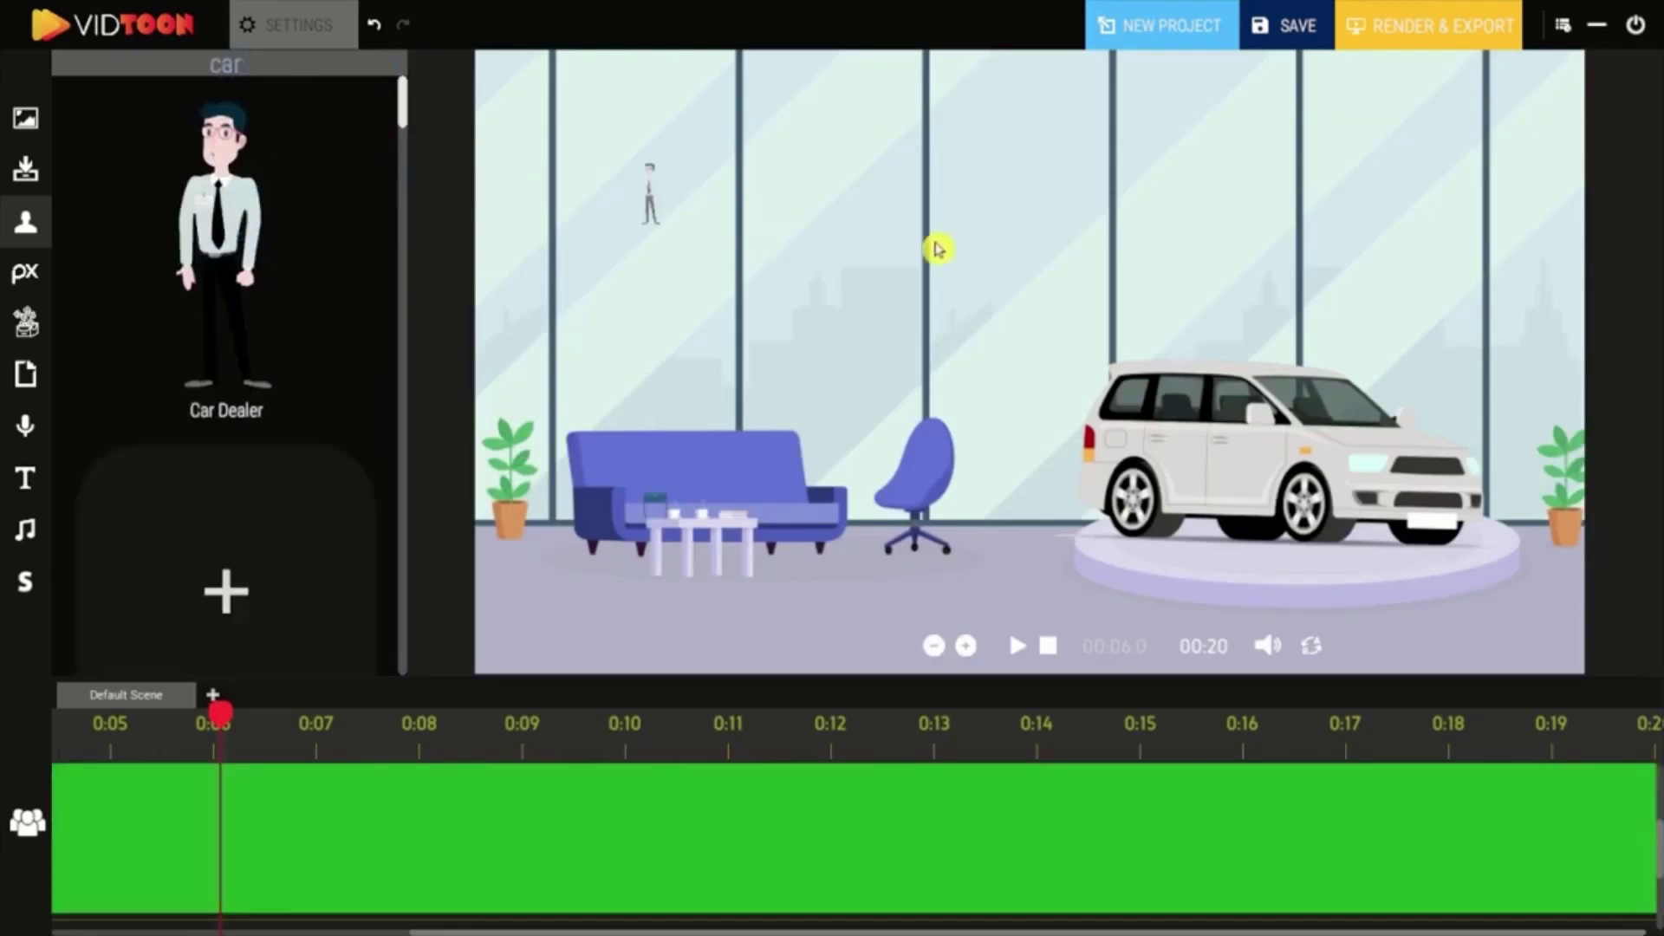
left_click_drag(1079, 290, 1081, 301)
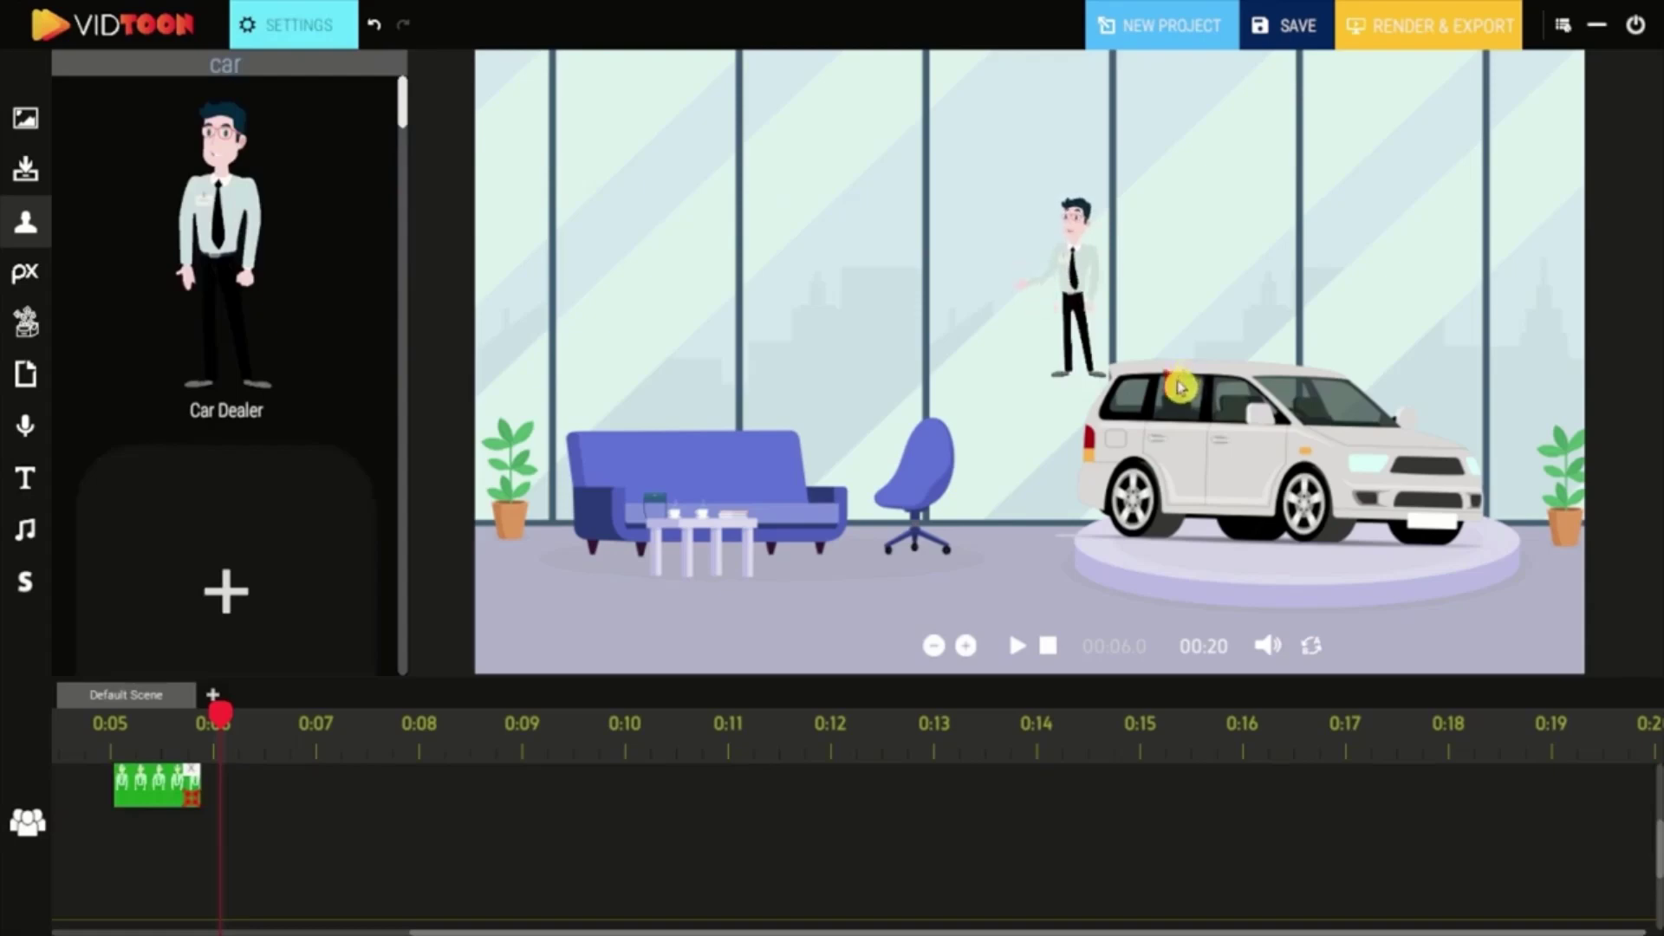
left_click_drag(1178, 390, 1646, 762)
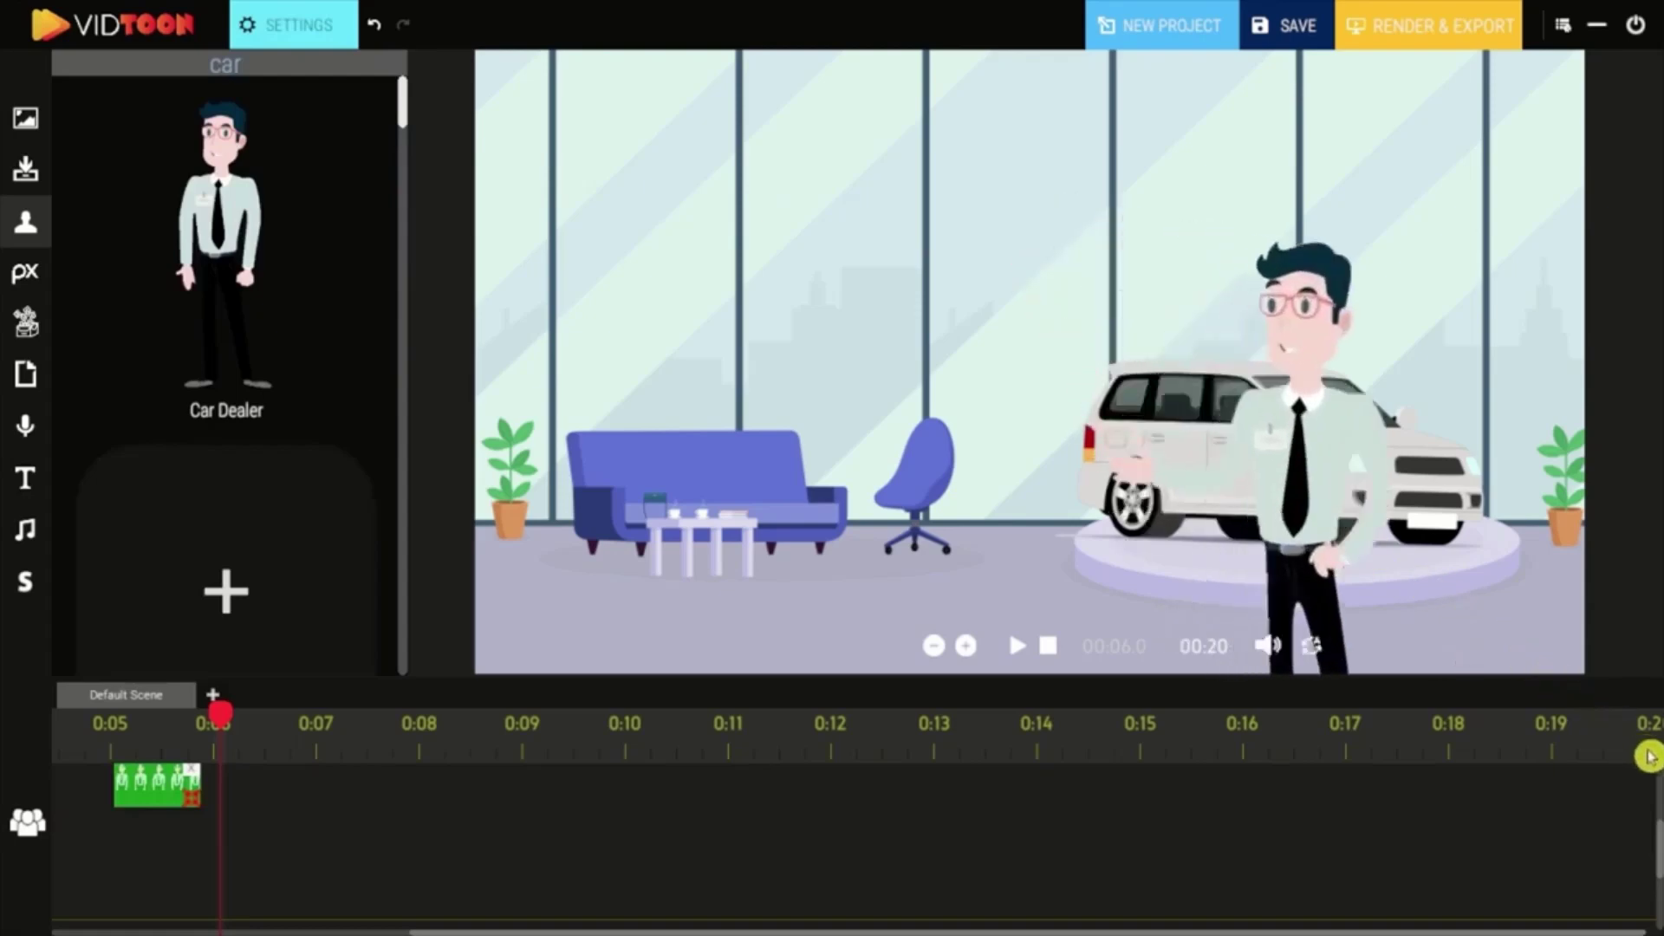
left_click_drag(1326, 501, 627, 384)
- Change the car dealer's animation to the Speaking variant with the dark-haired, darker-skinned man
left_click(299, 33)
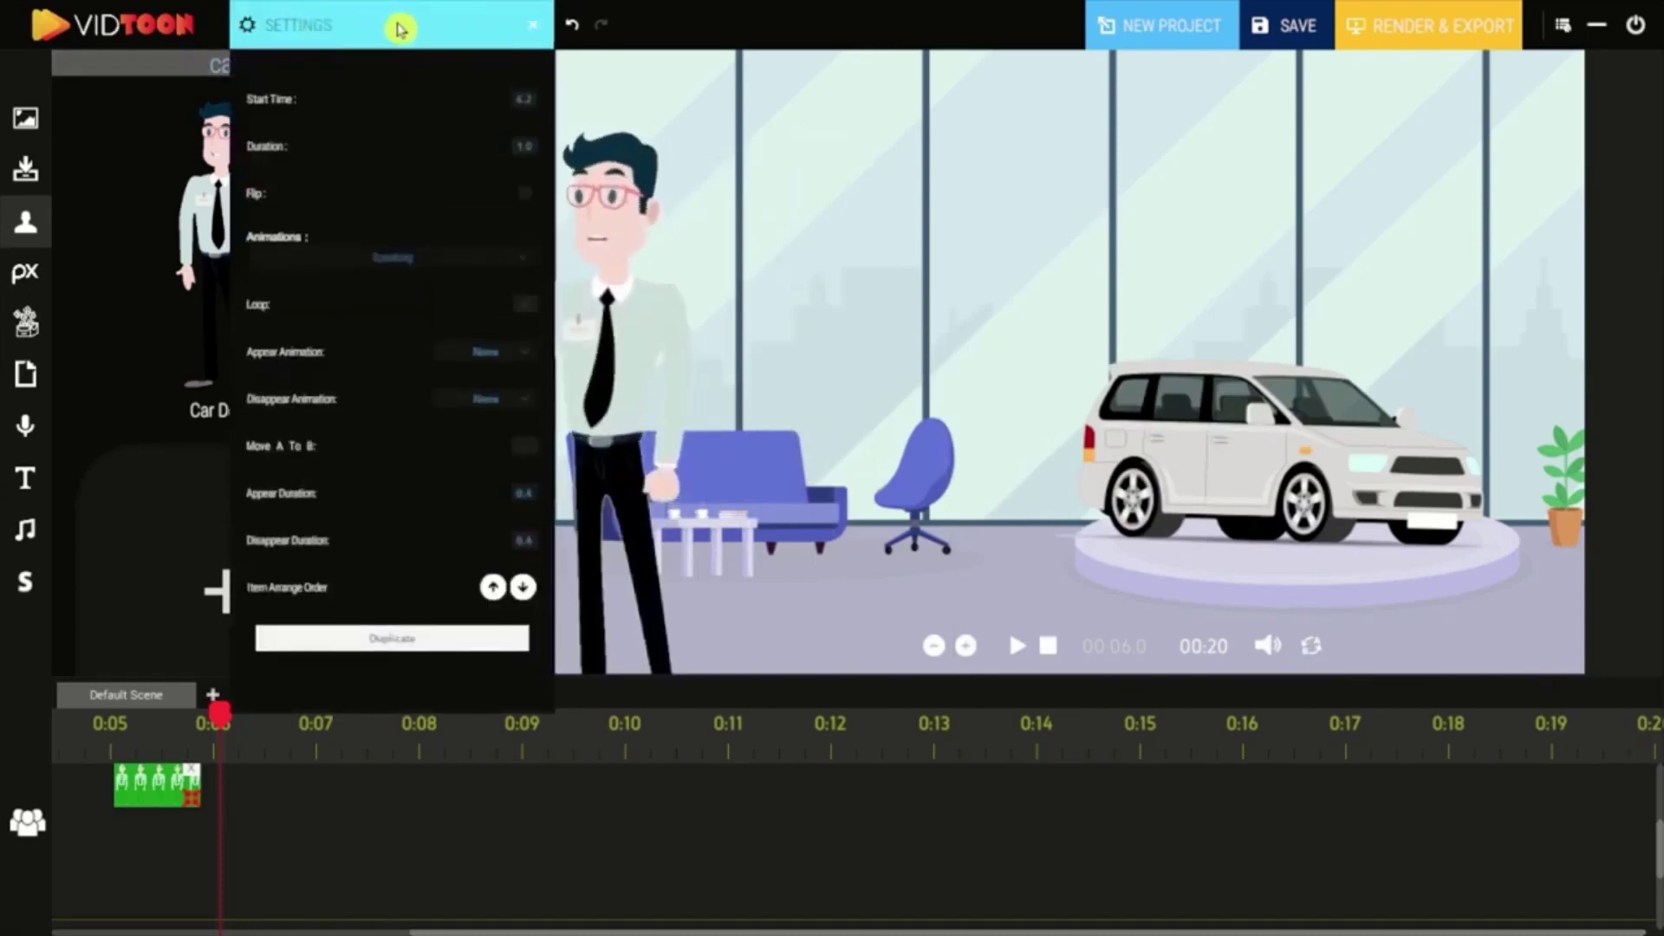
left_click(524, 260)
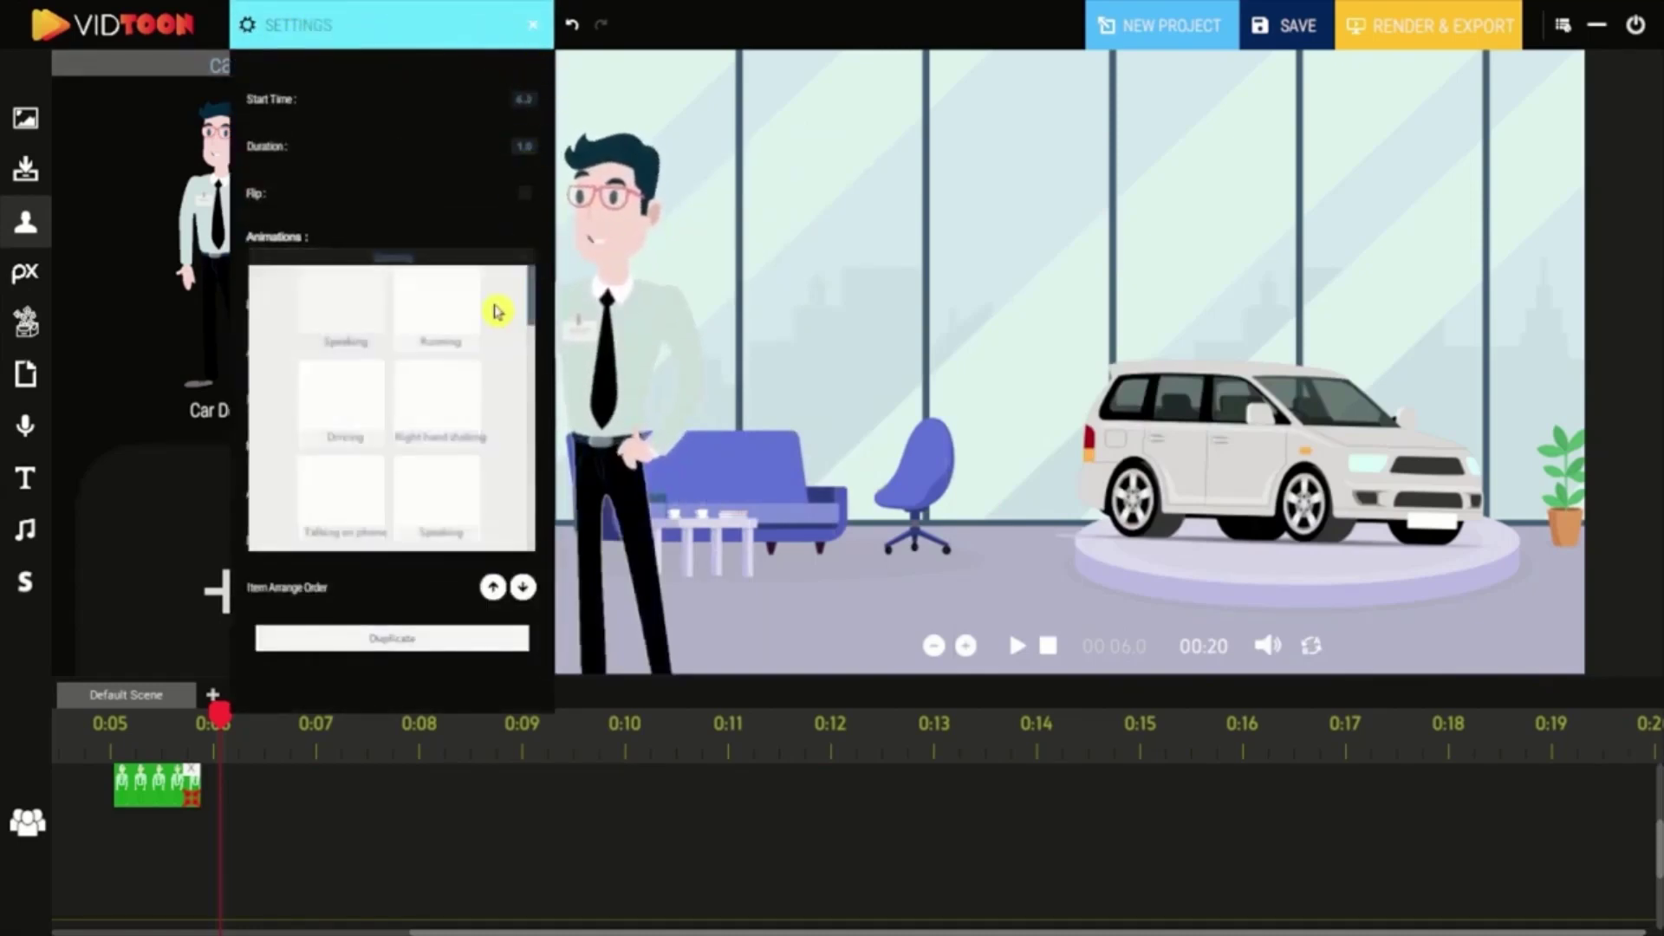
left_click_drag(534, 290, 537, 336)
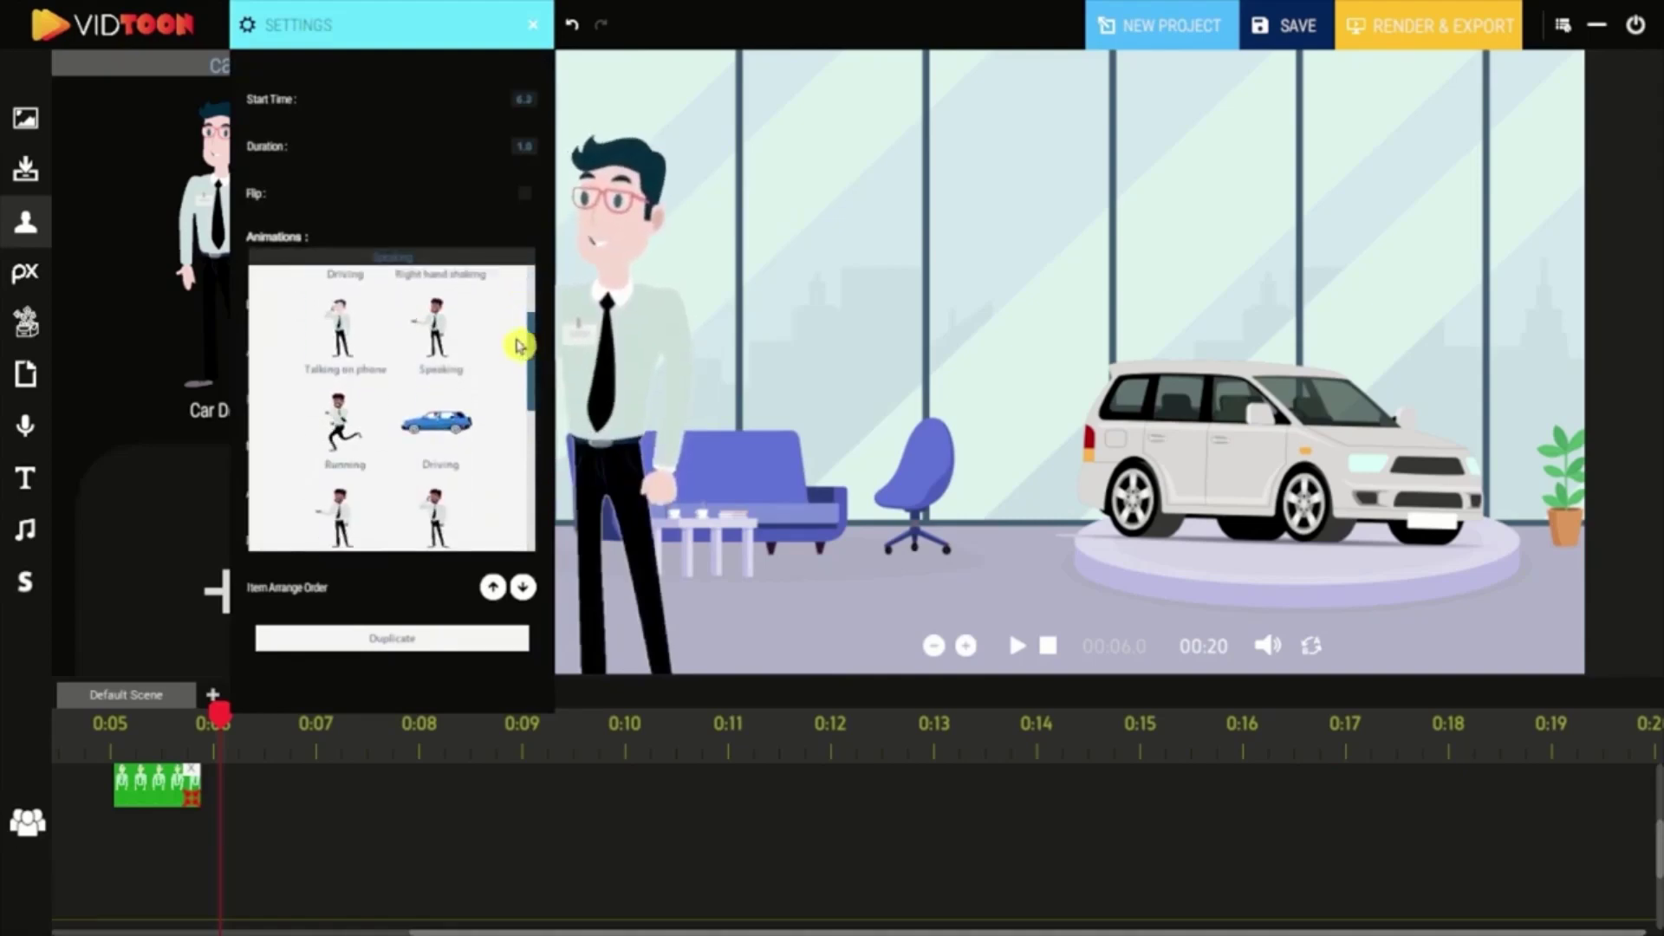
left_click(440, 349)
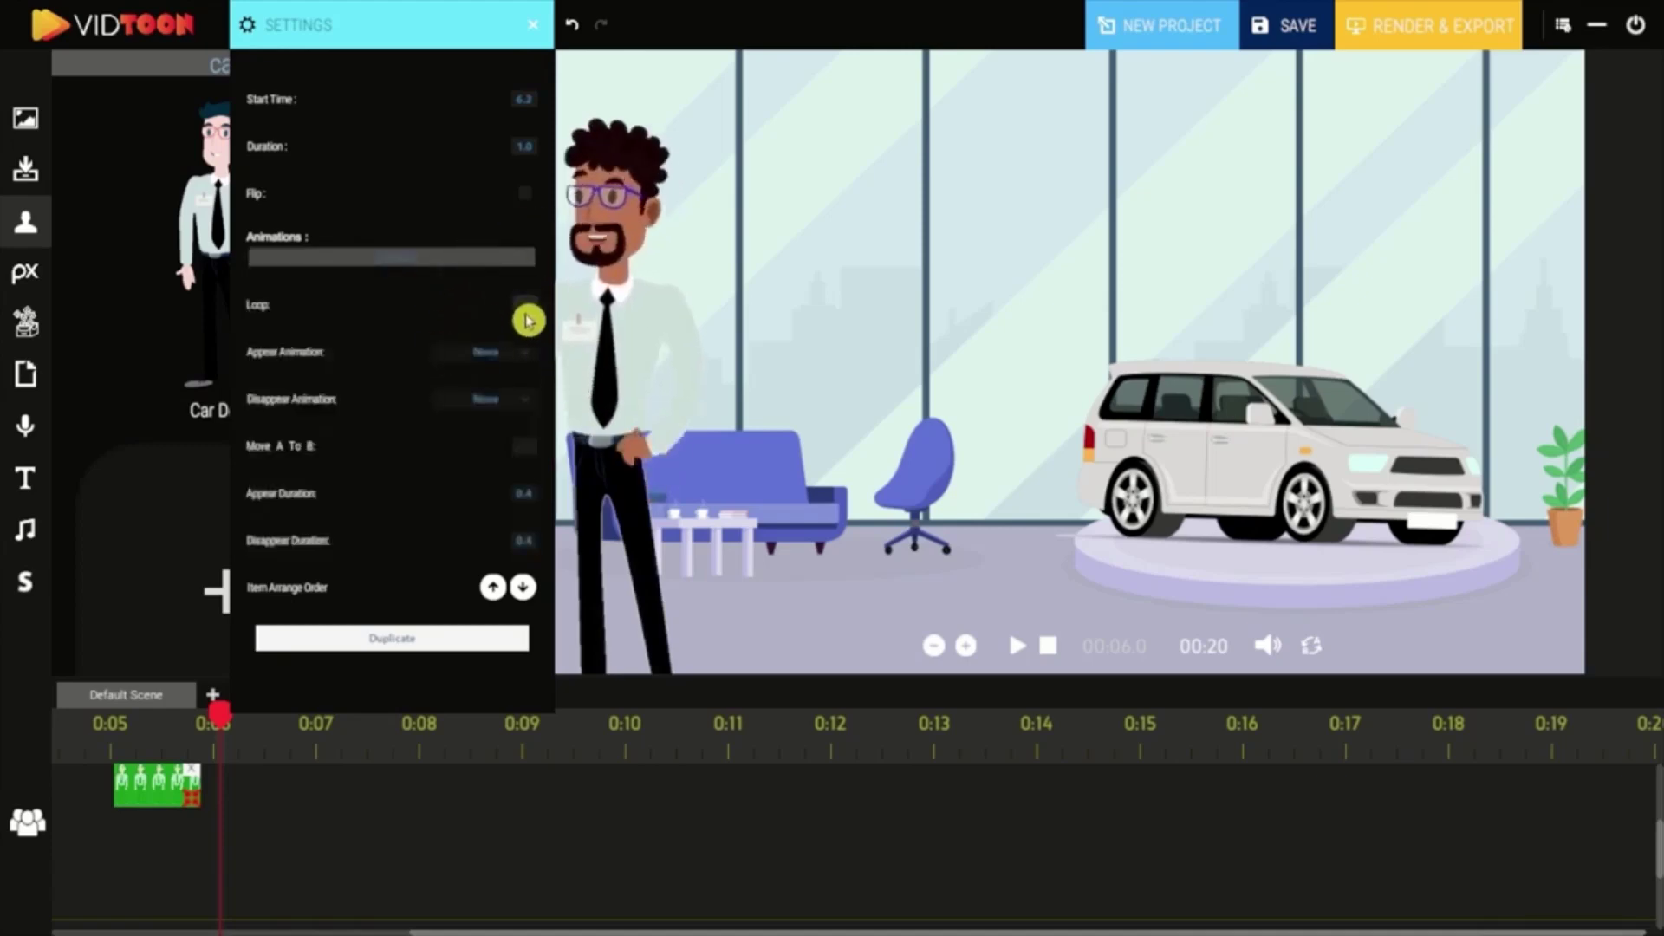
- Review the character's appear and disappear animation options, choosing None for the appear animation
left_click(518, 355)
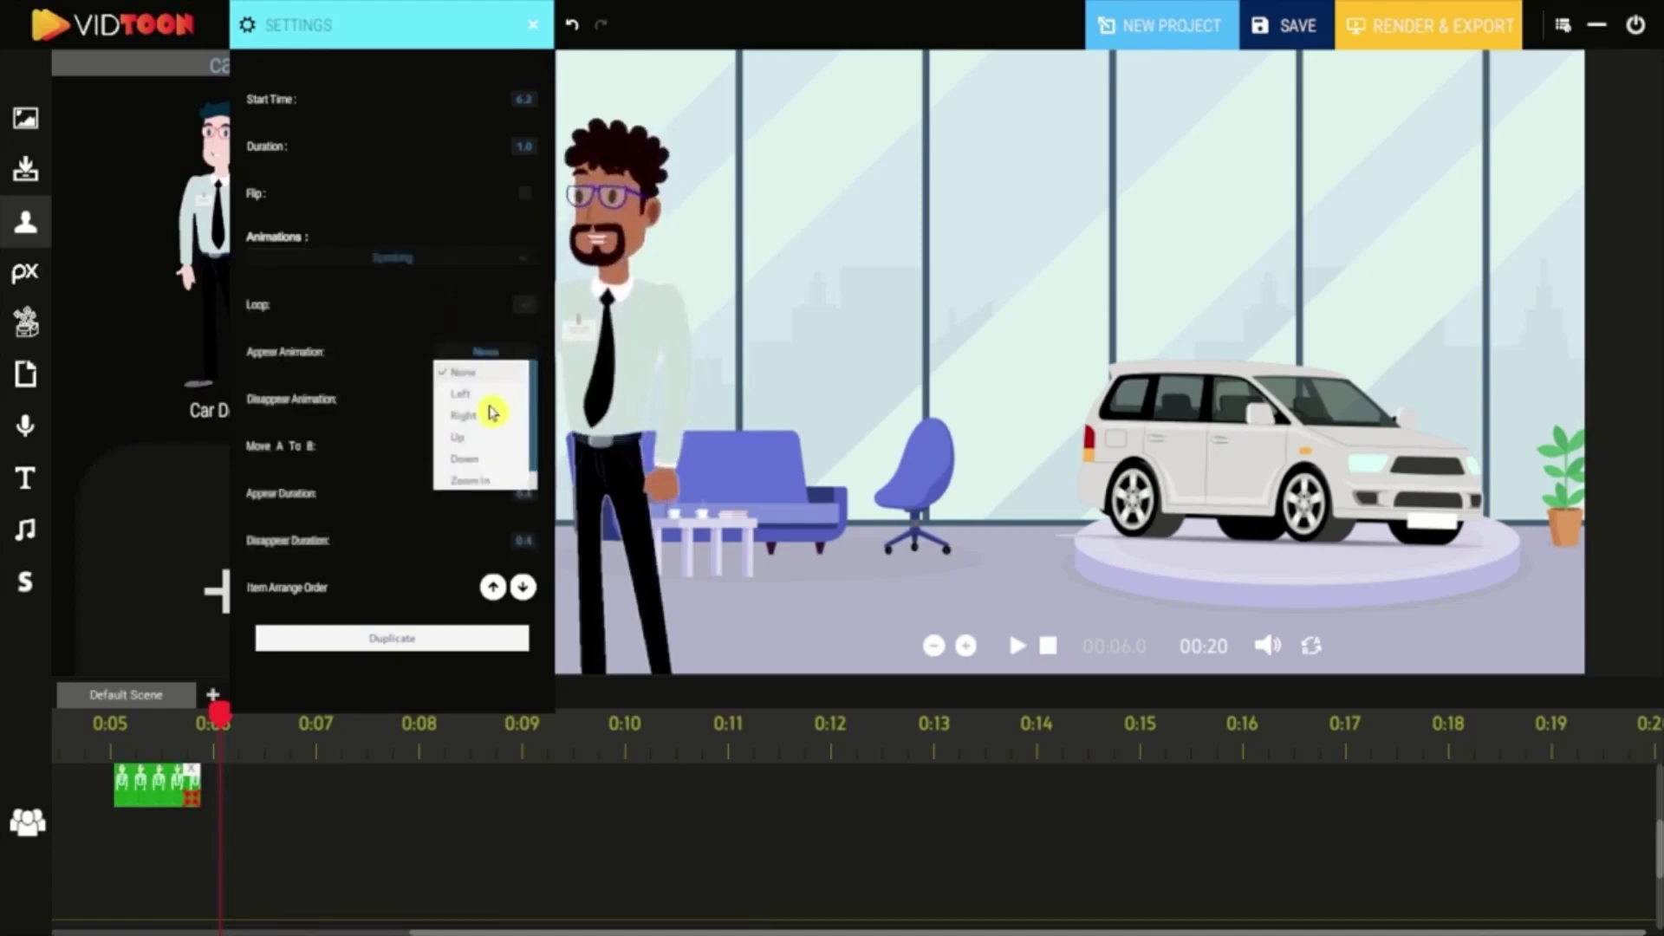
left_click(458, 372)
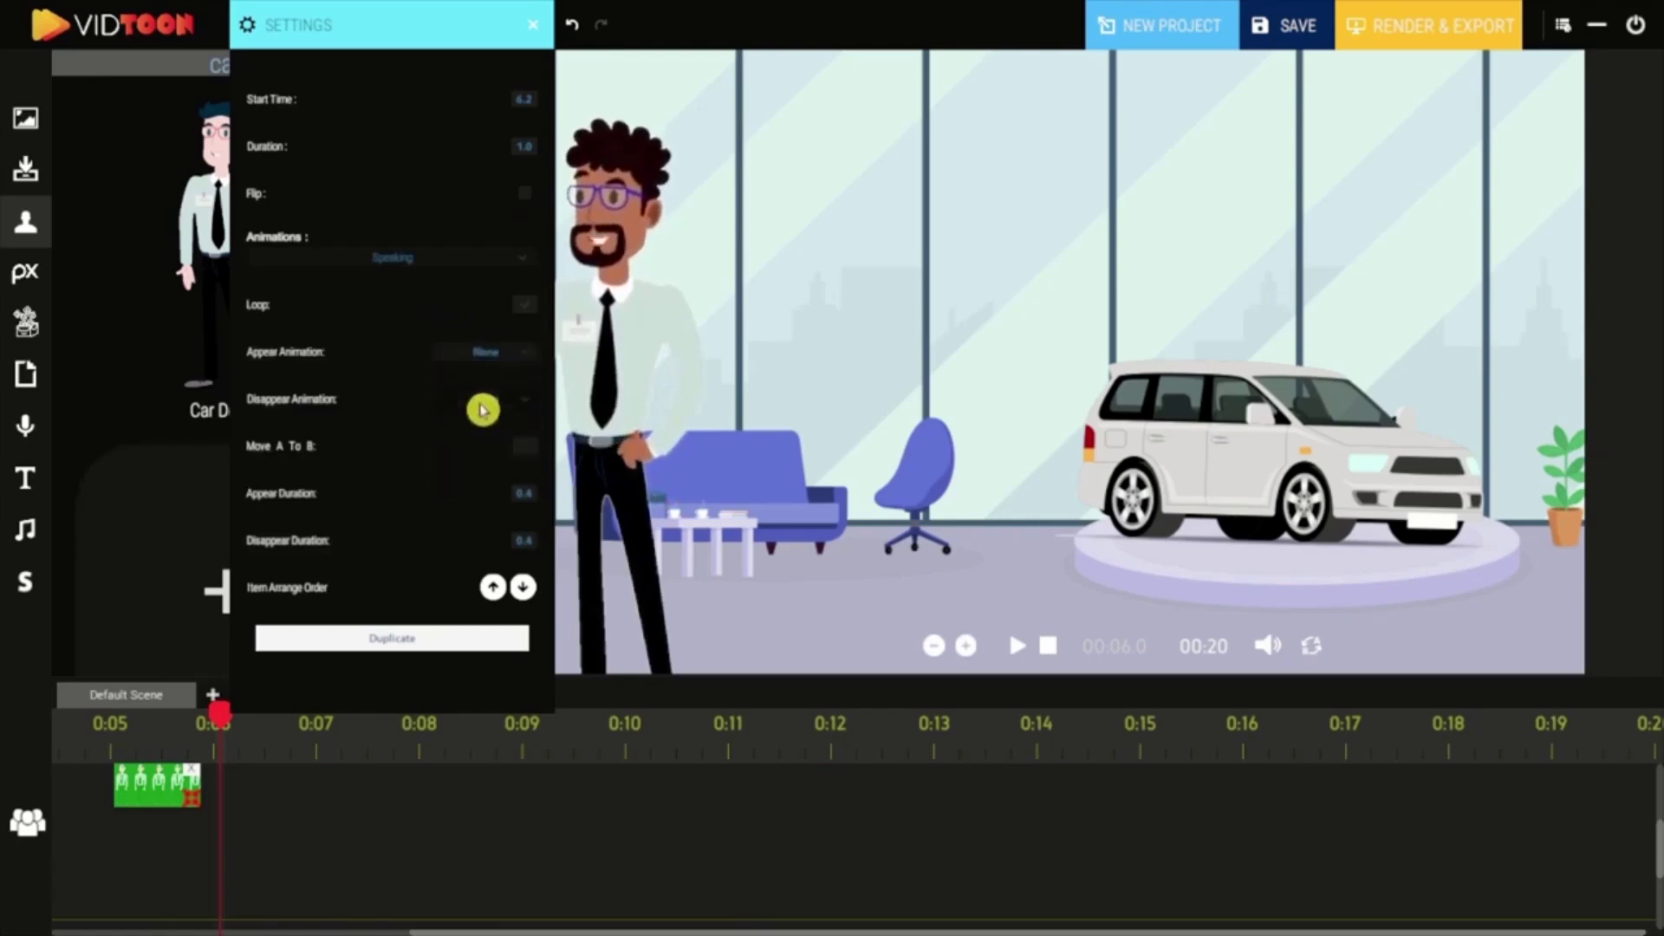
left_click(482, 410)
scroll(532, 492, "down", 1)
left_click(407, 367)
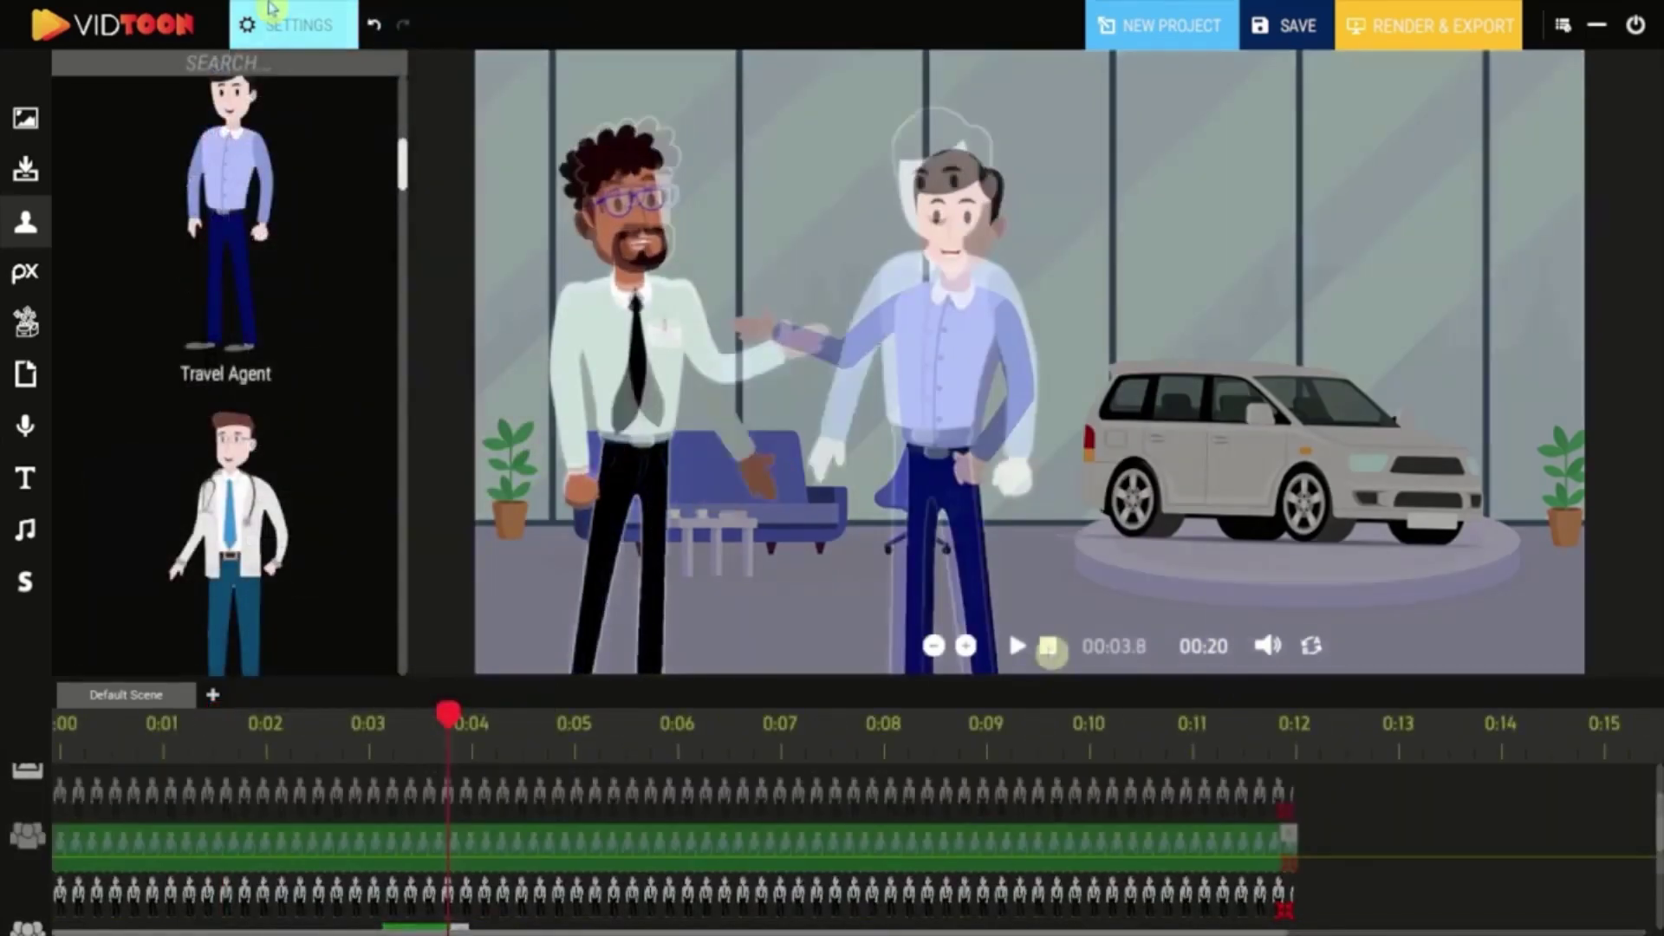
- Play the scene with both characters and add a camera clip at 2 seconds on the camera track
left_click(1016, 646)
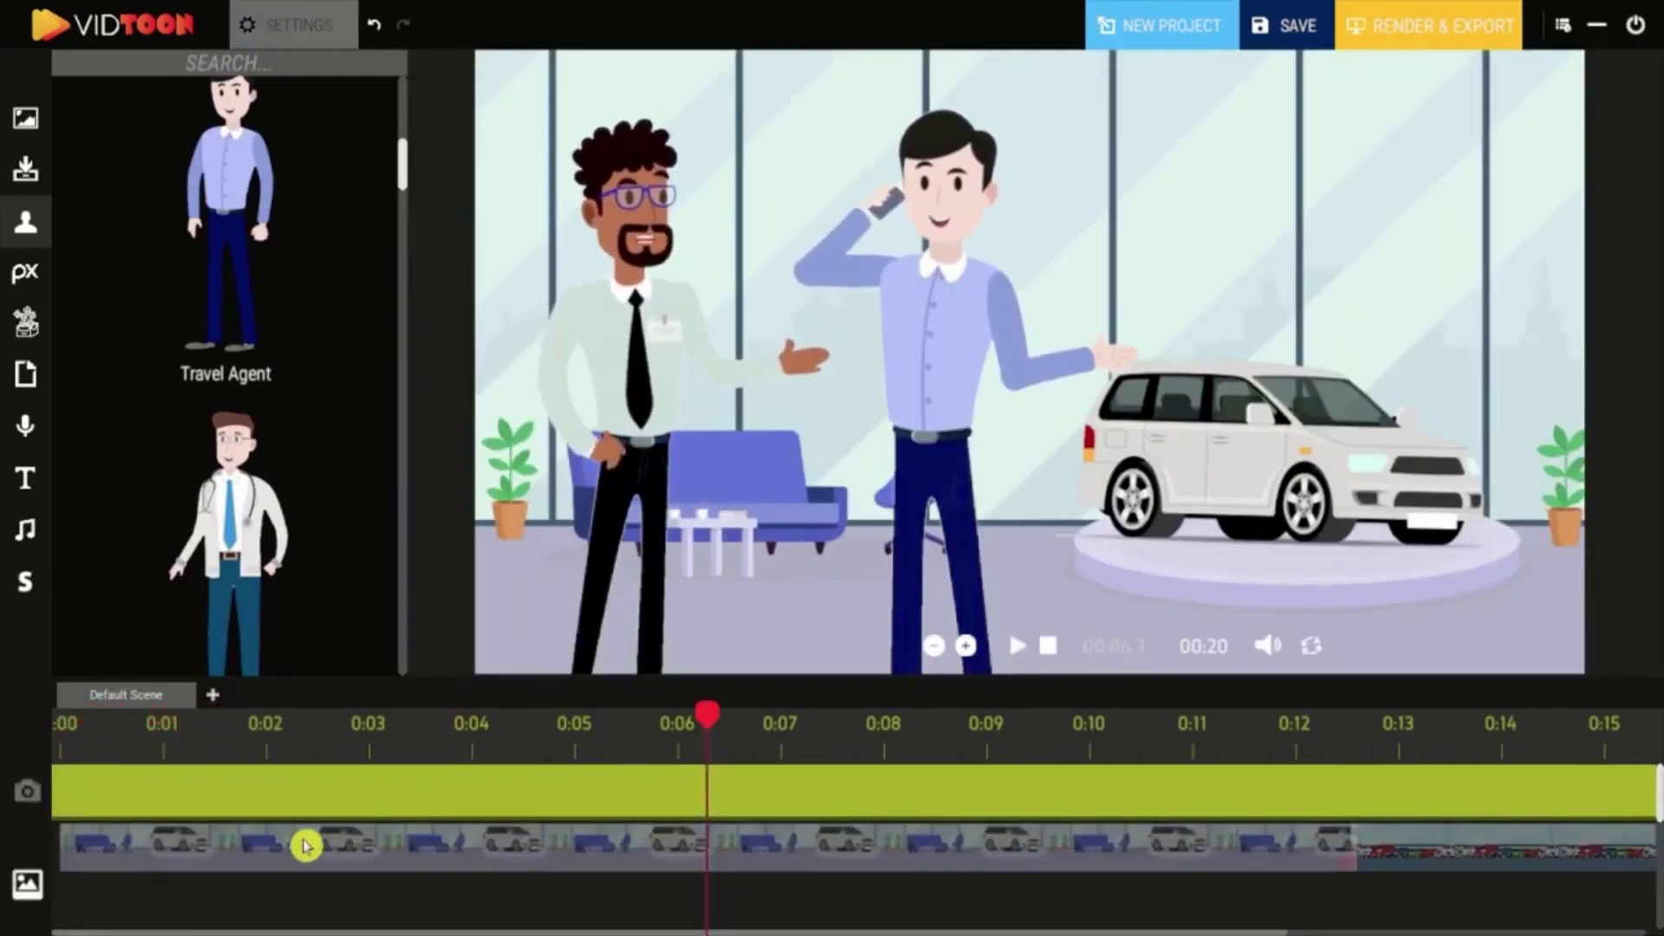
left_click(226, 799)
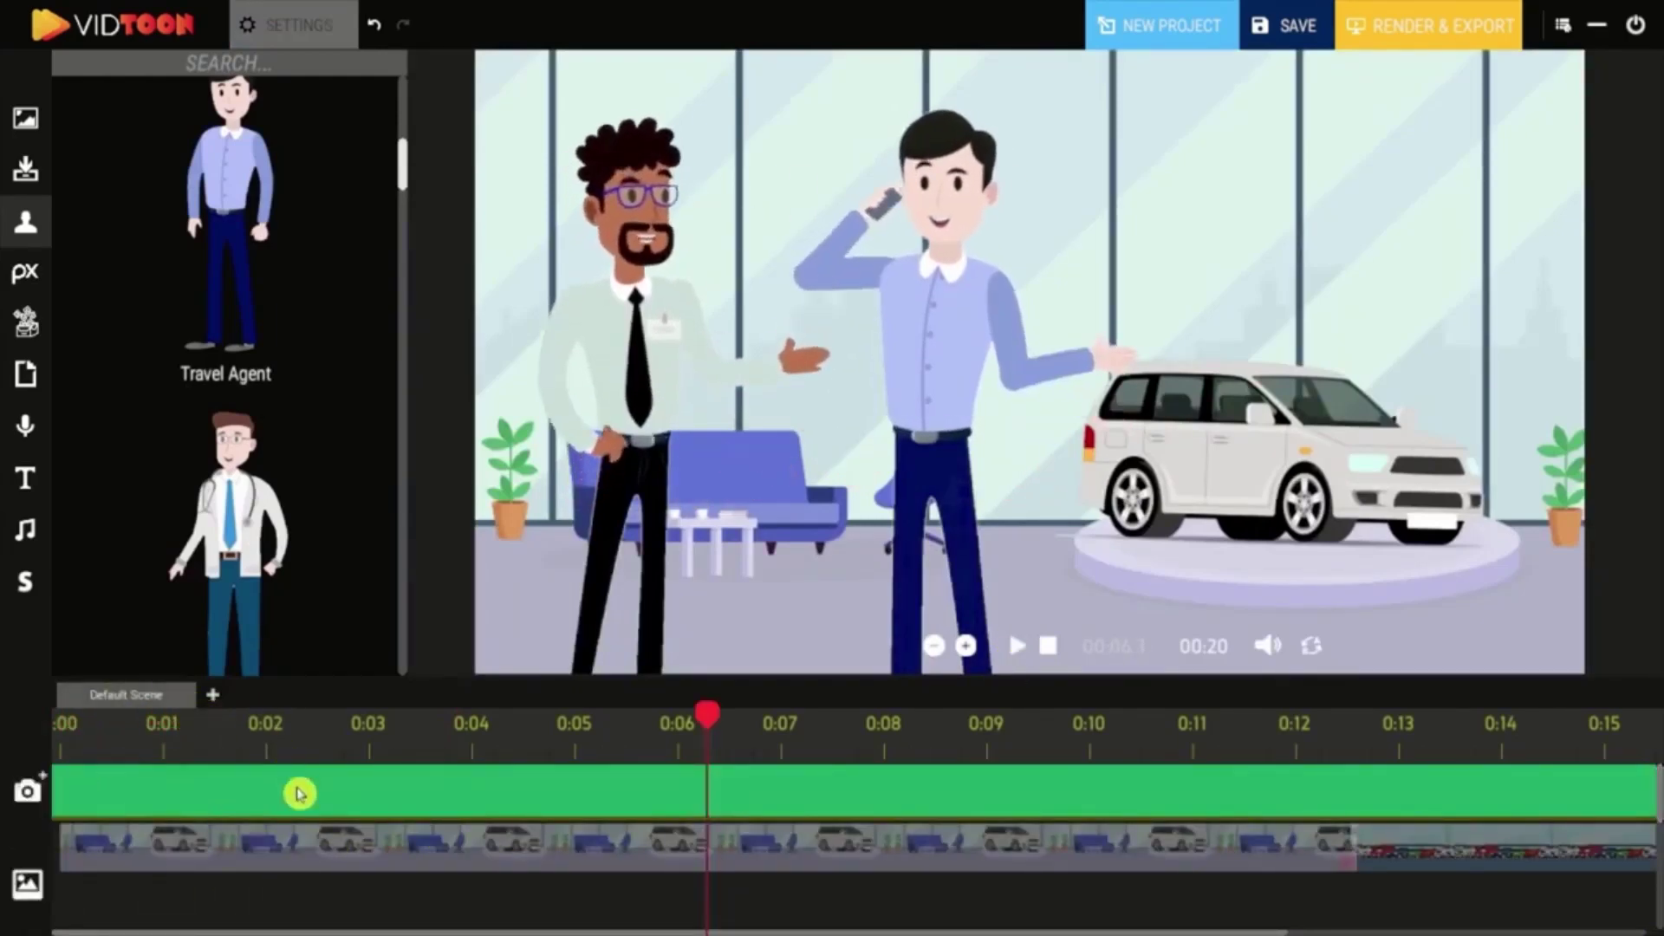
left_click_drag(712, 721, 265, 742)
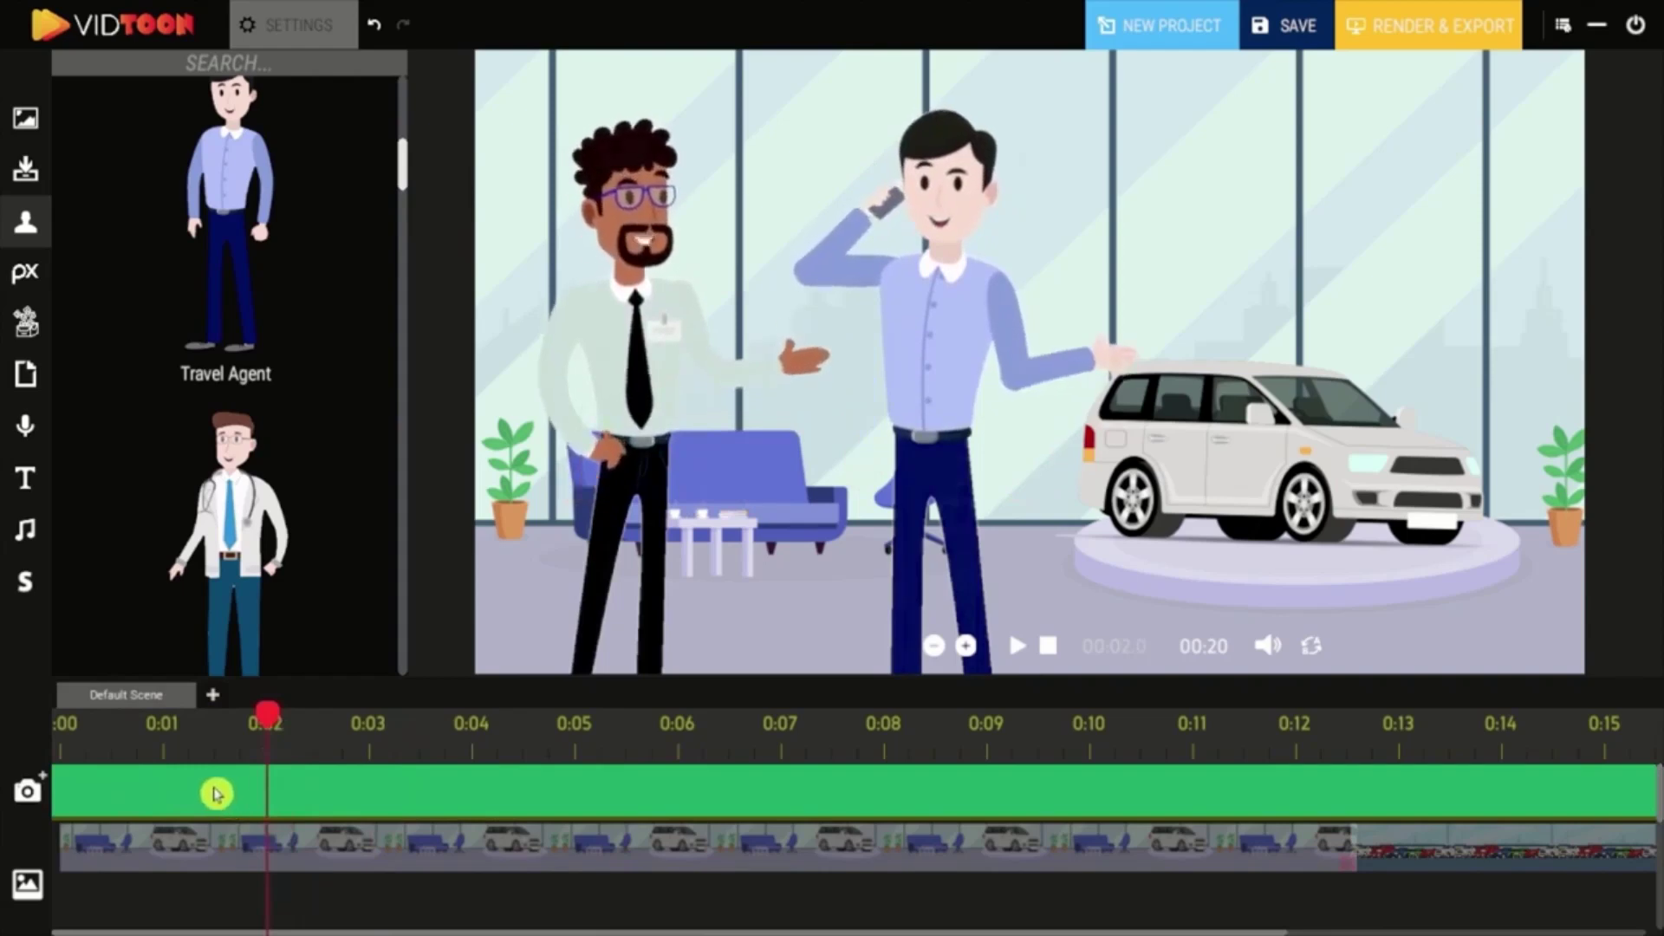
left_click(45, 780)
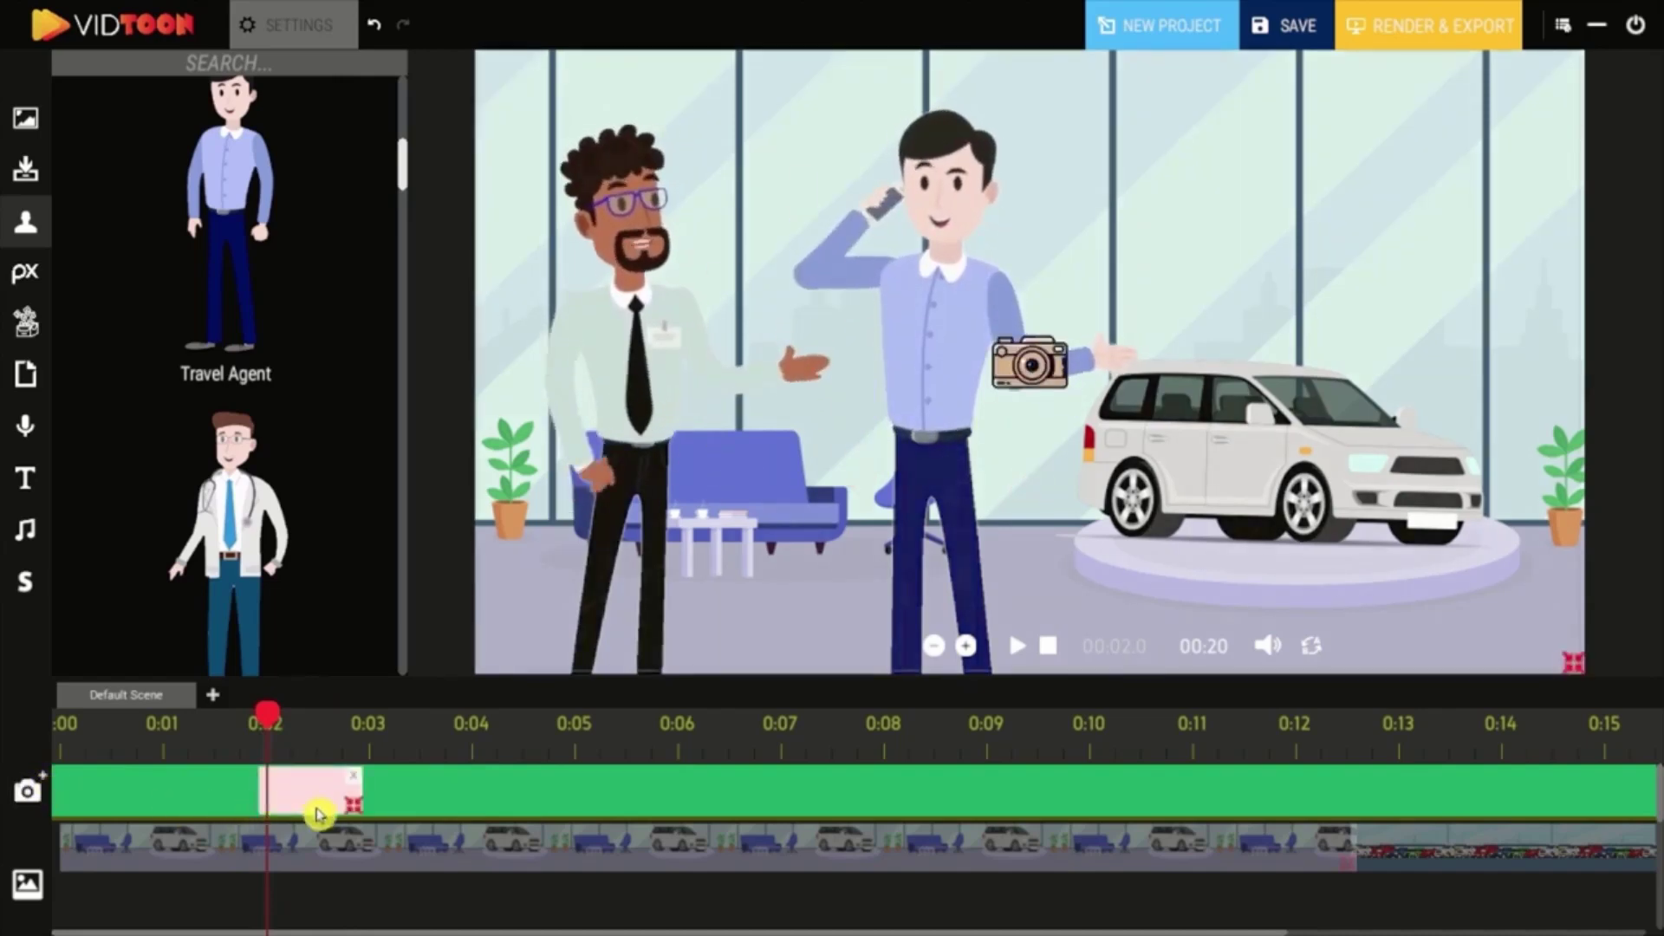
- Extend the camera clip to end at 4 seconds and shrink its frame around the two characters' upper bodies
left_click_drag(353, 806, 474, 811)
left_click_drag(1579, 669, 1079, 446)
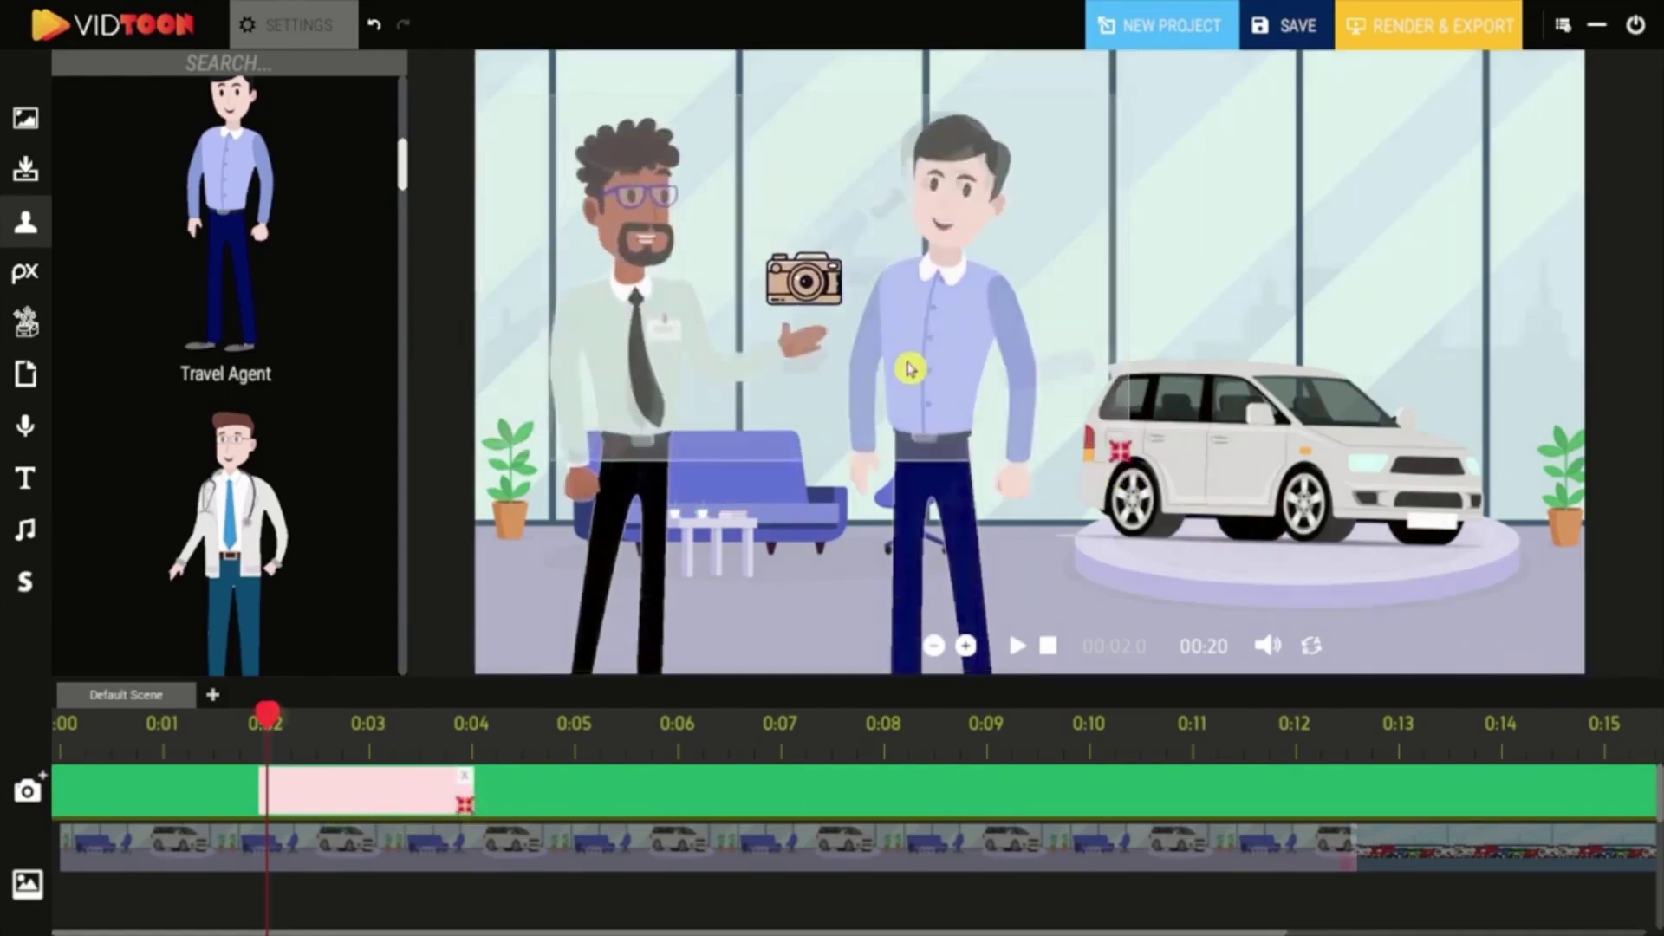
left_click(304, 792)
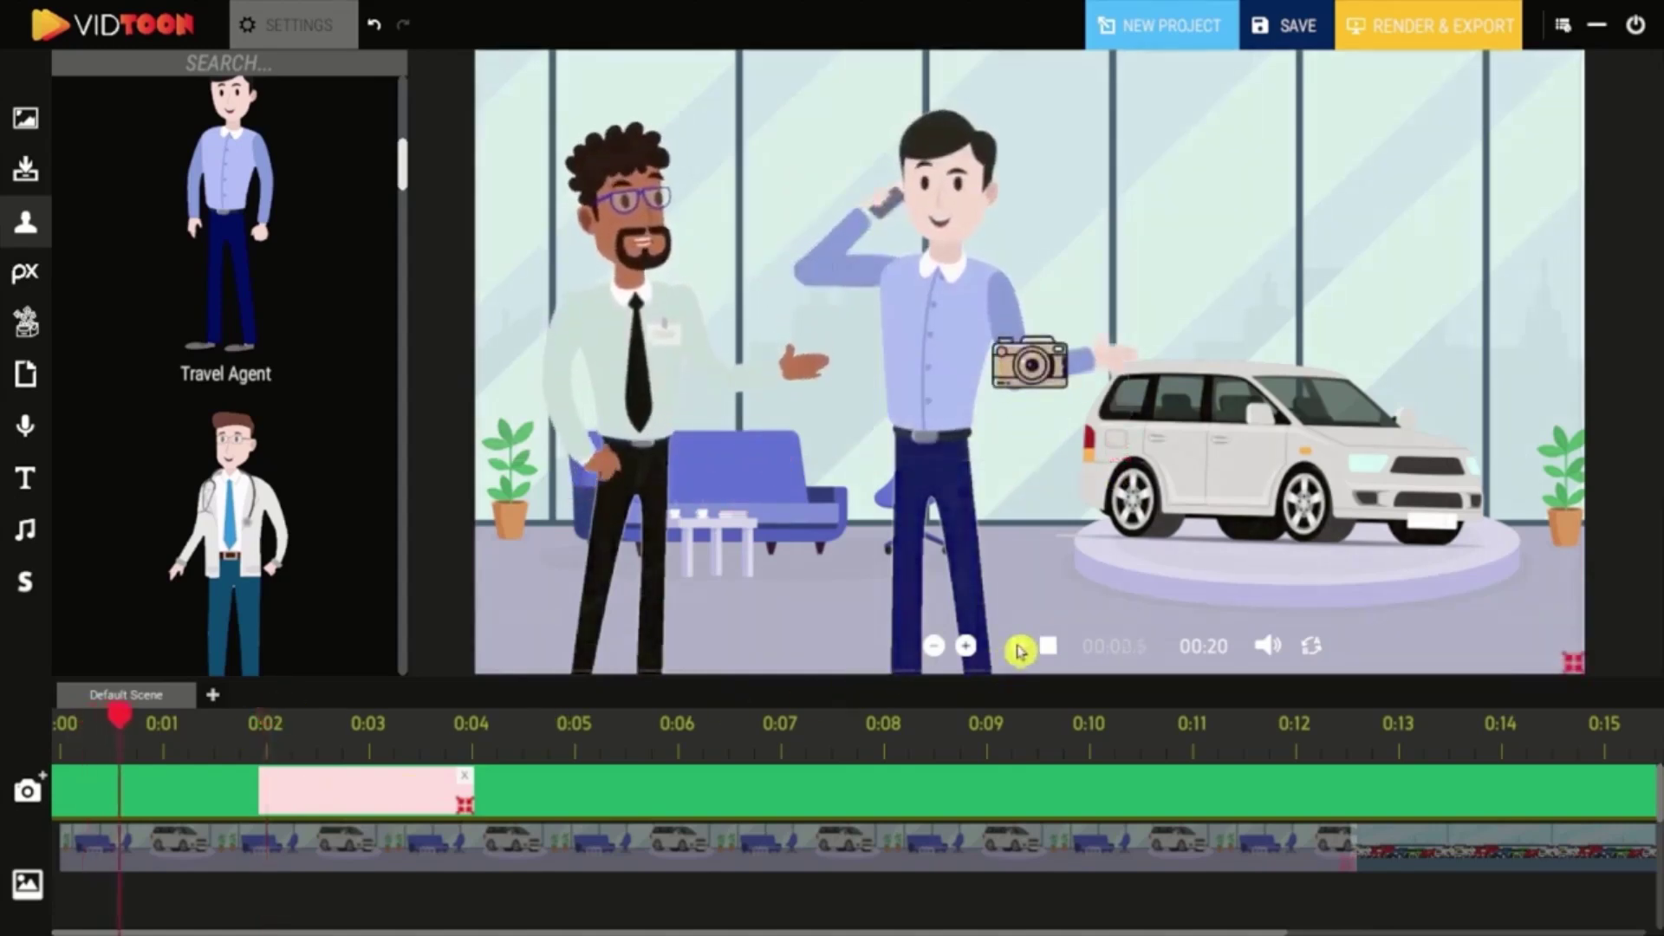
- Preview the camera zoom and add a second camera clip starting at 4 seconds
left_click(1019, 647)
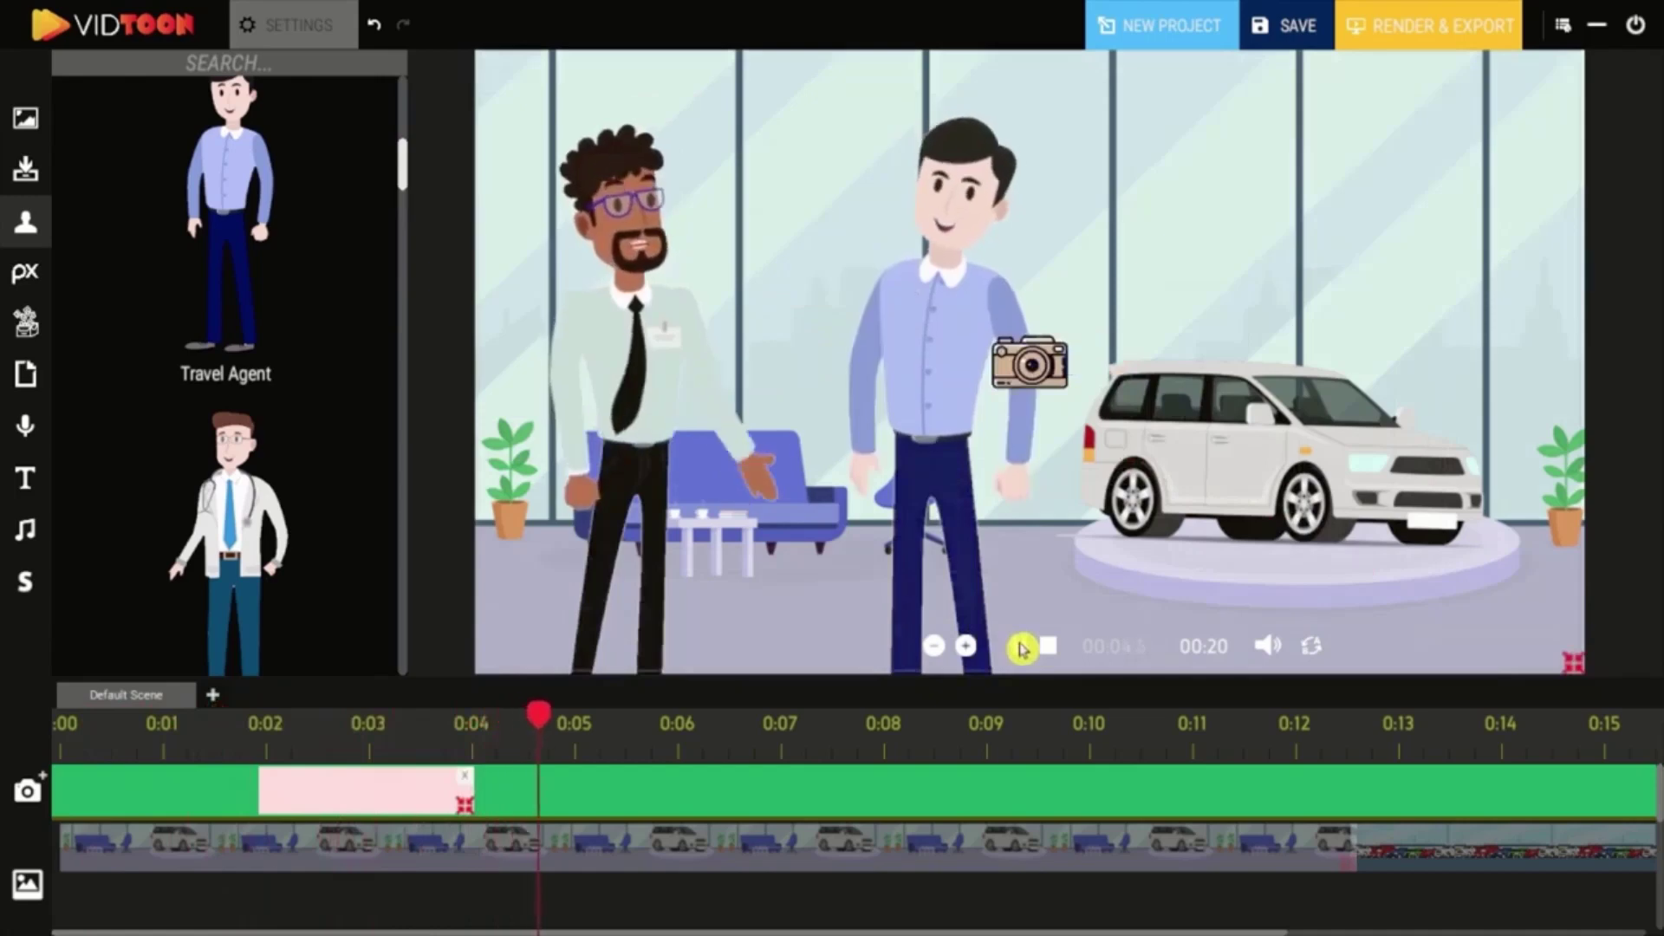
left_click(1023, 647)
left_click(470, 745)
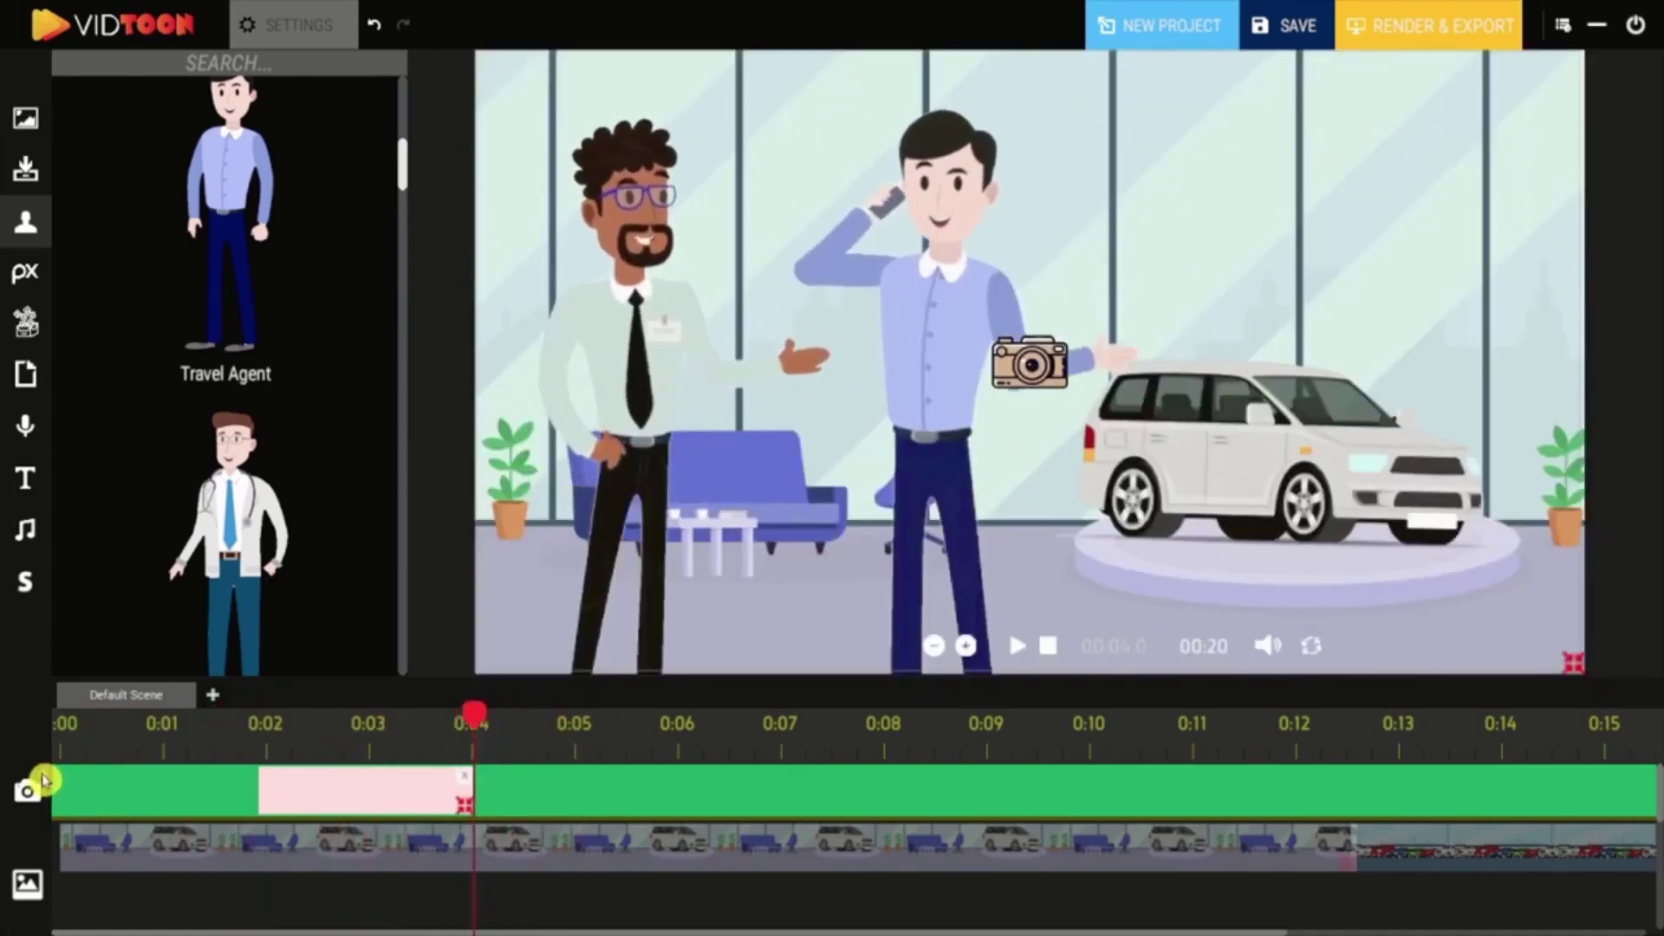
left_click(45, 780)
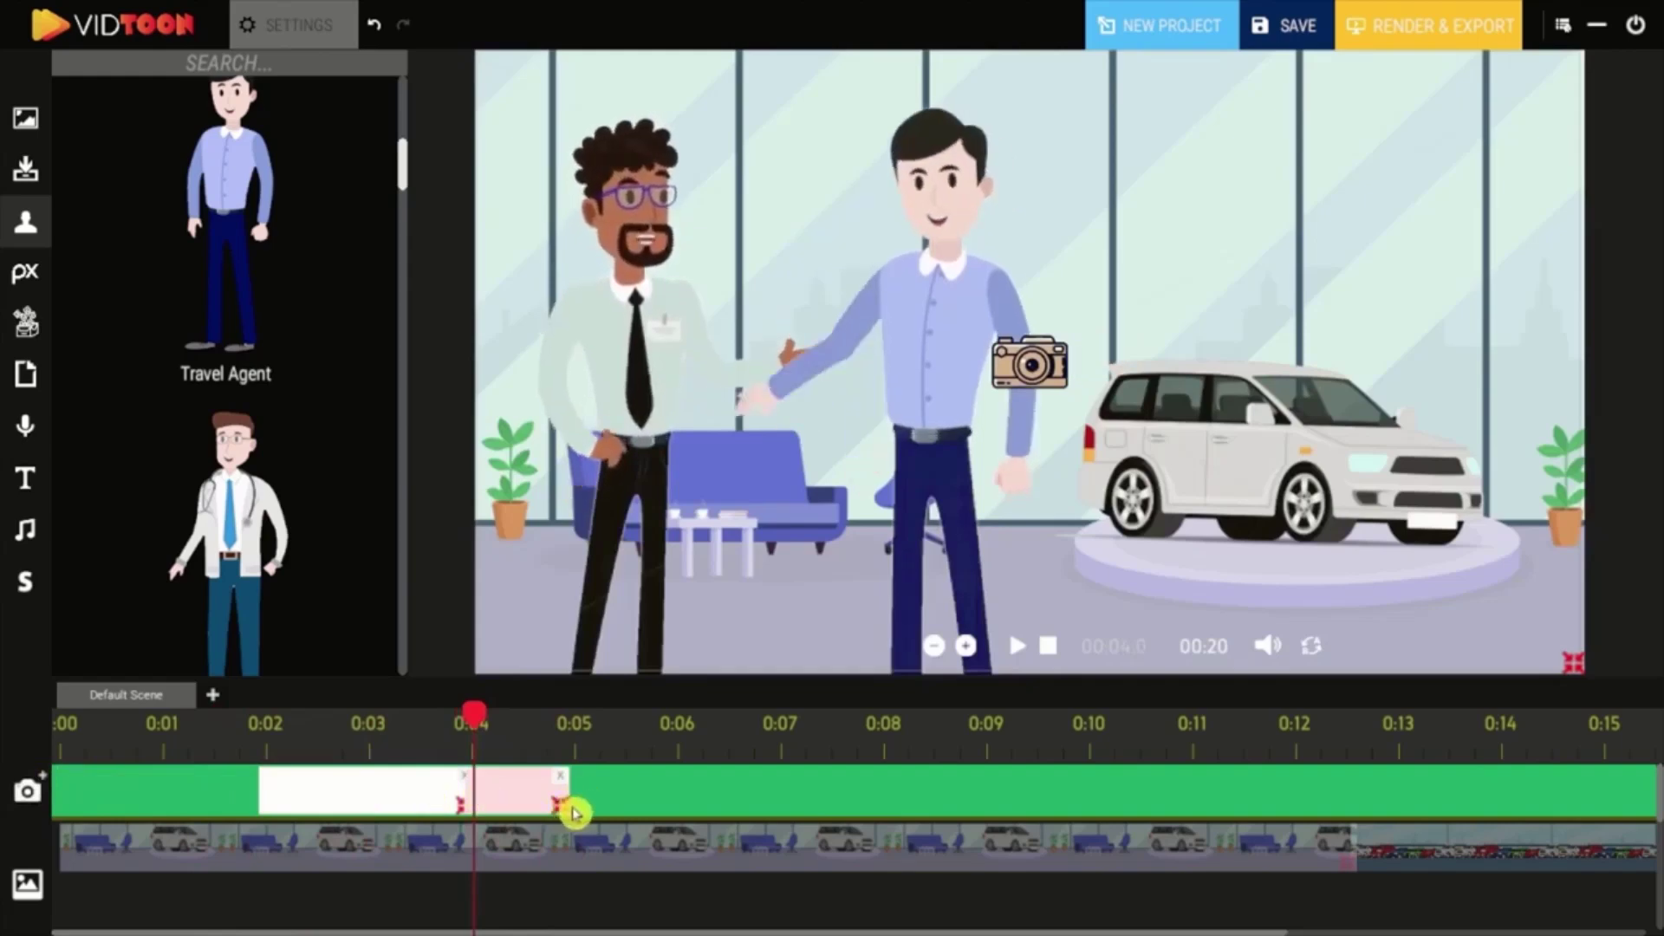
- Extend the second camera clip to end at 6 seconds and play the scene from 4 seconds
left_click_drag(587, 815, 677, 810)
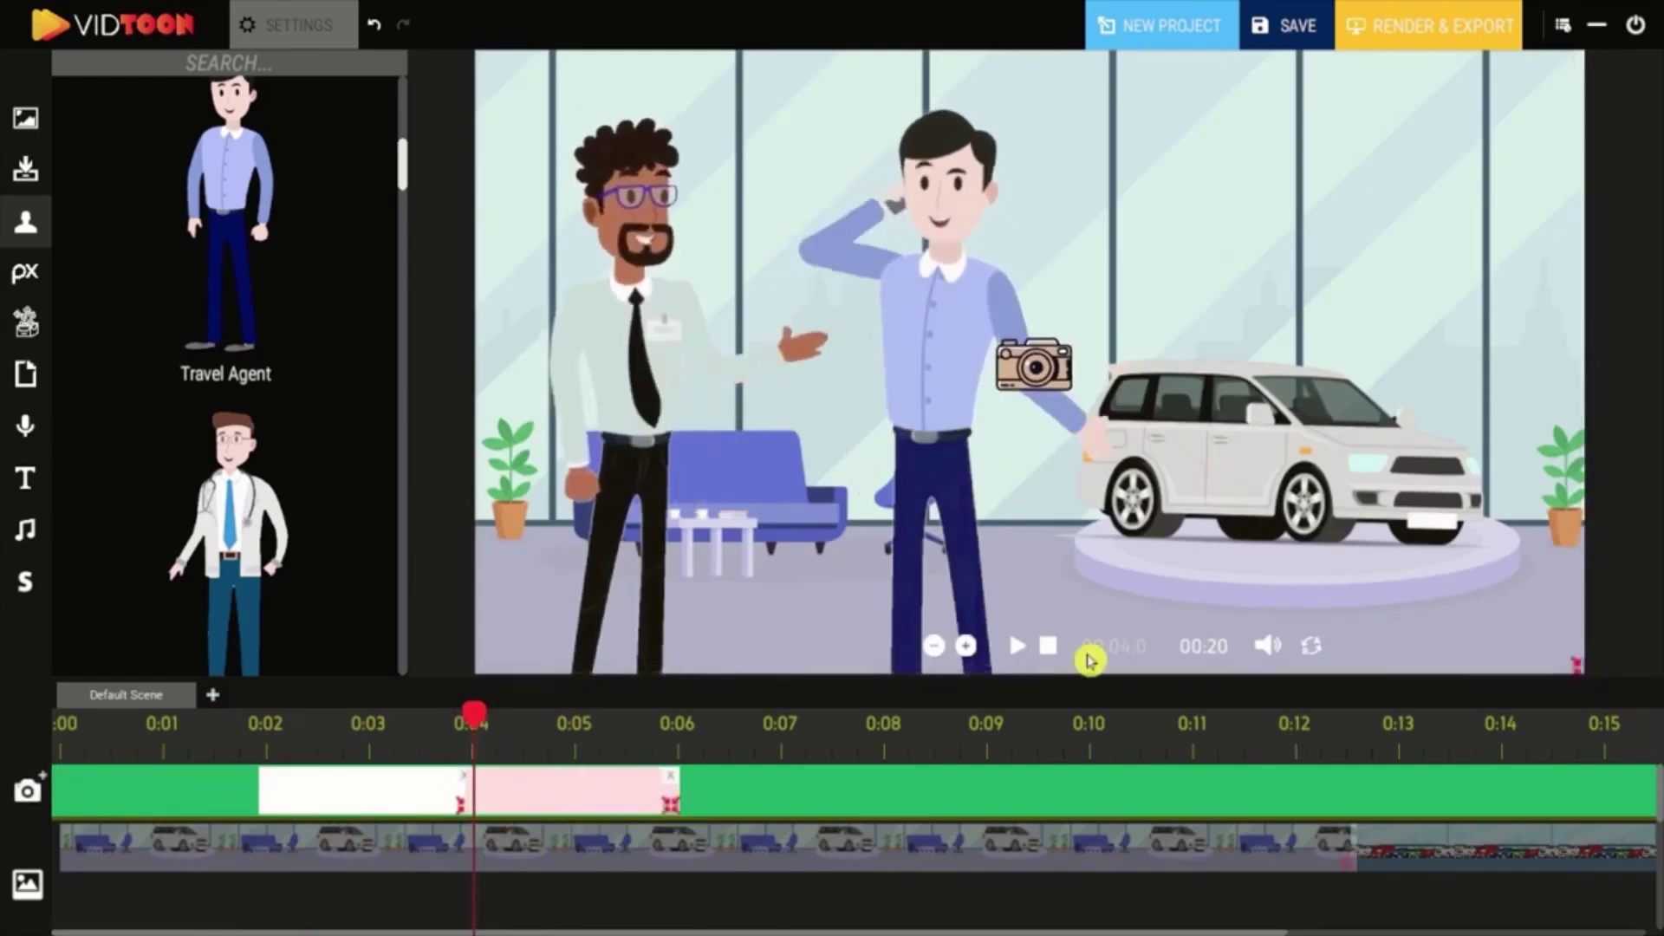
left_click(1019, 648)
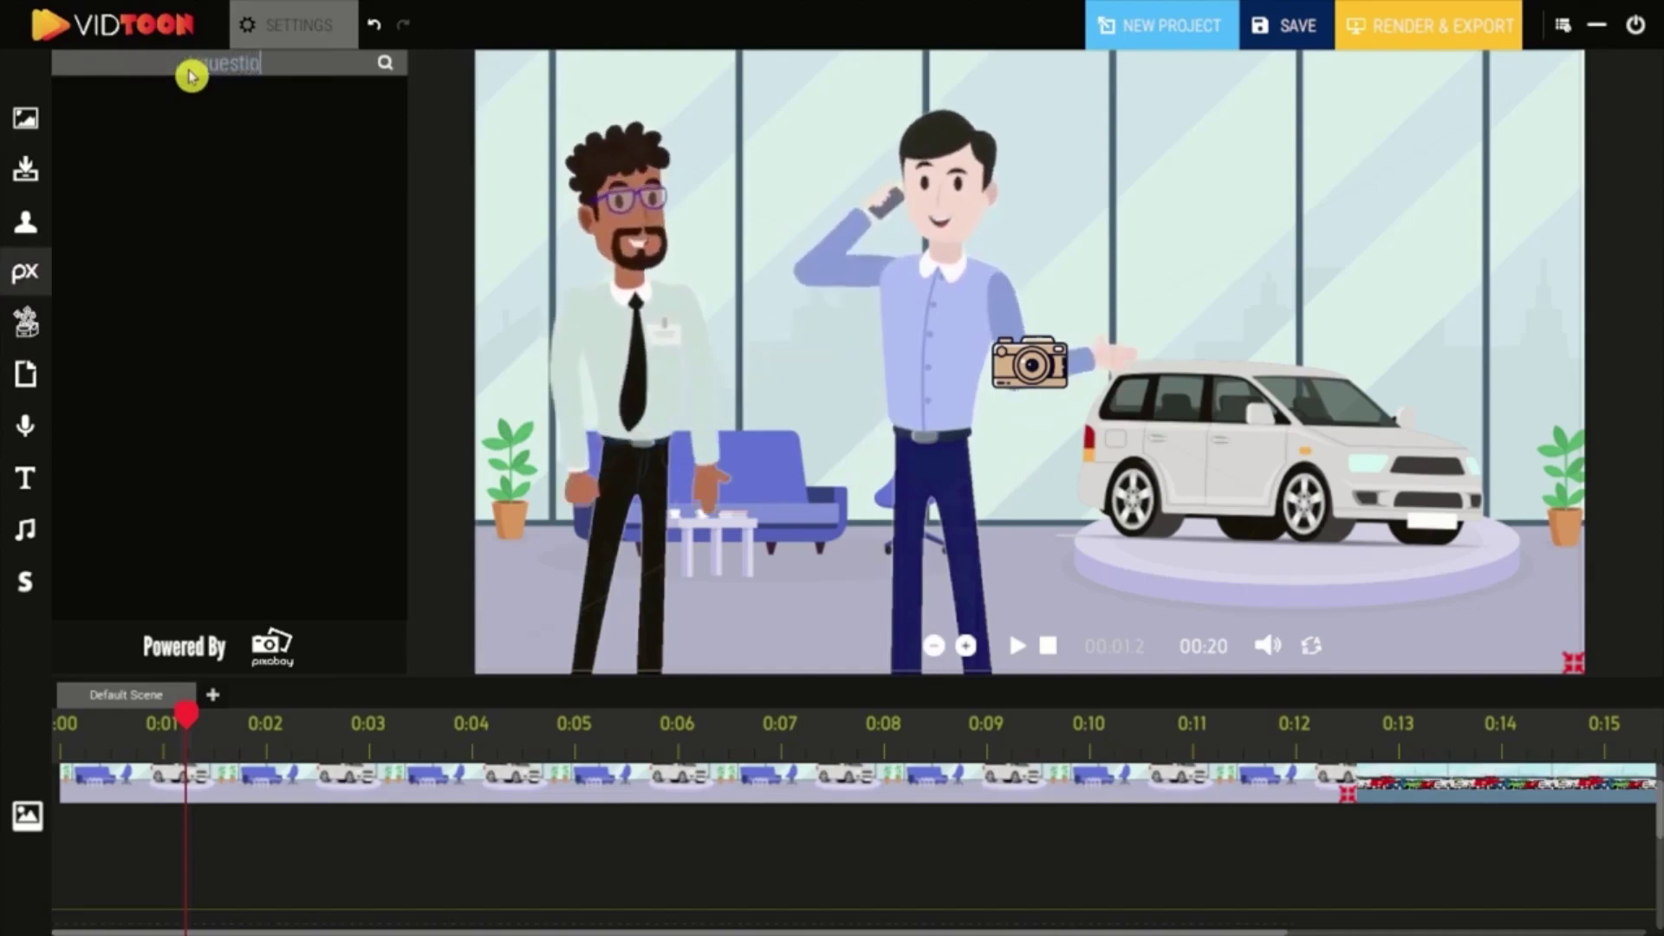
- Search the Pixabay image library for "question" and download the picture of red triangular question-mark signs
left_click(387, 63)
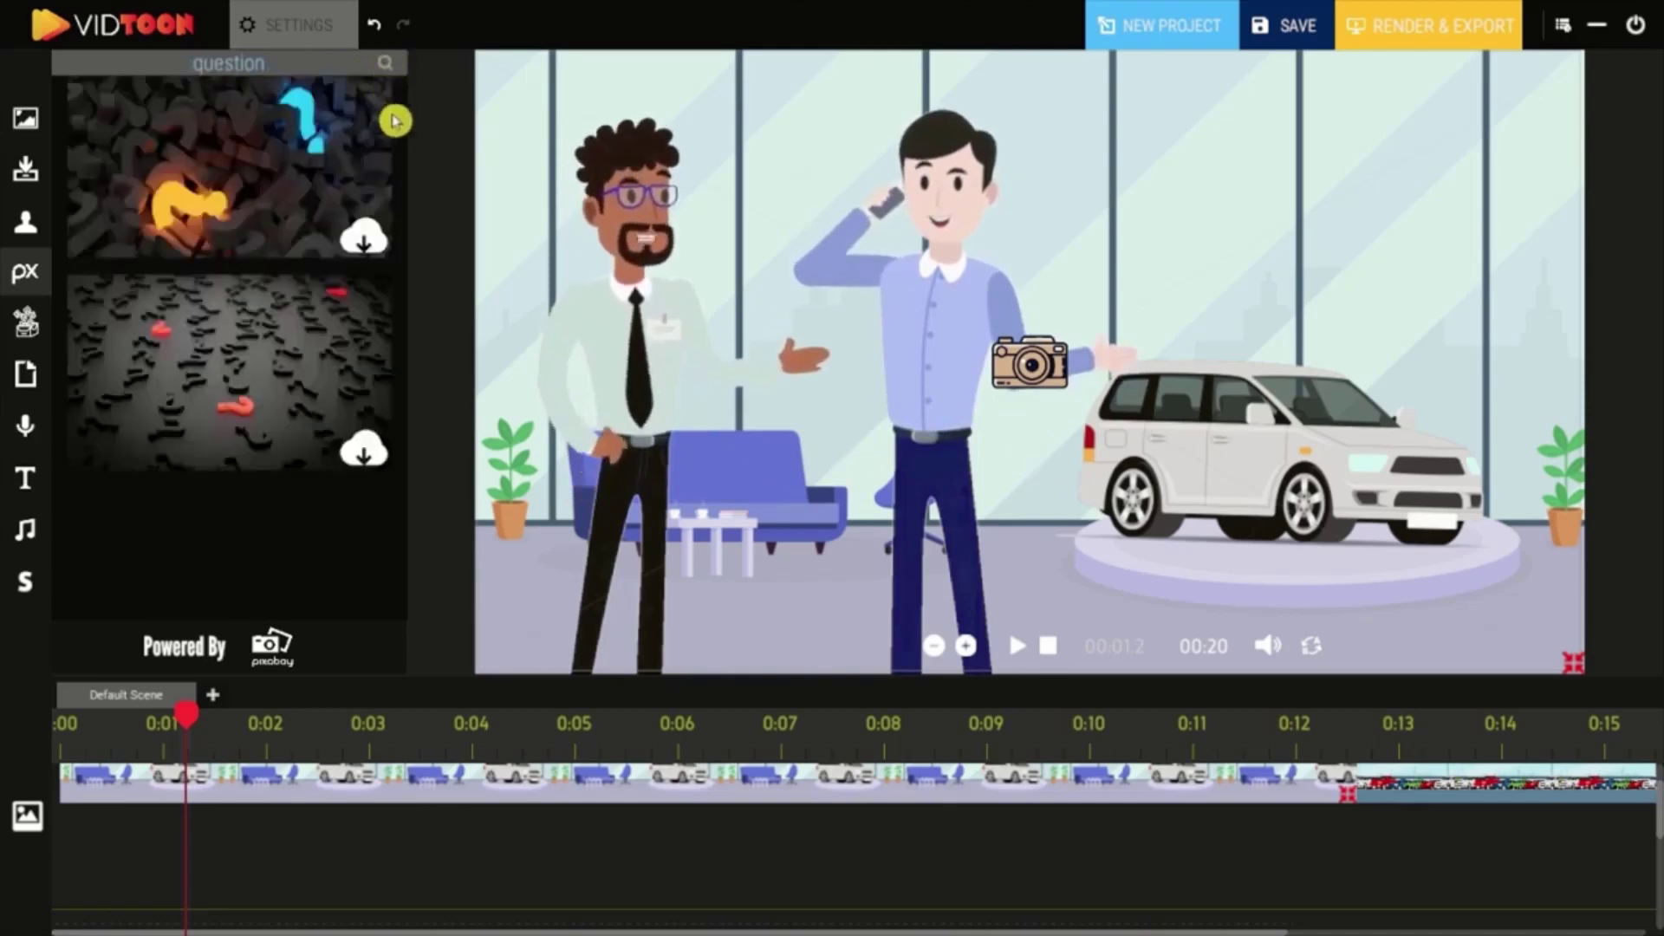
left_click_drag(404, 184, 403, 540)
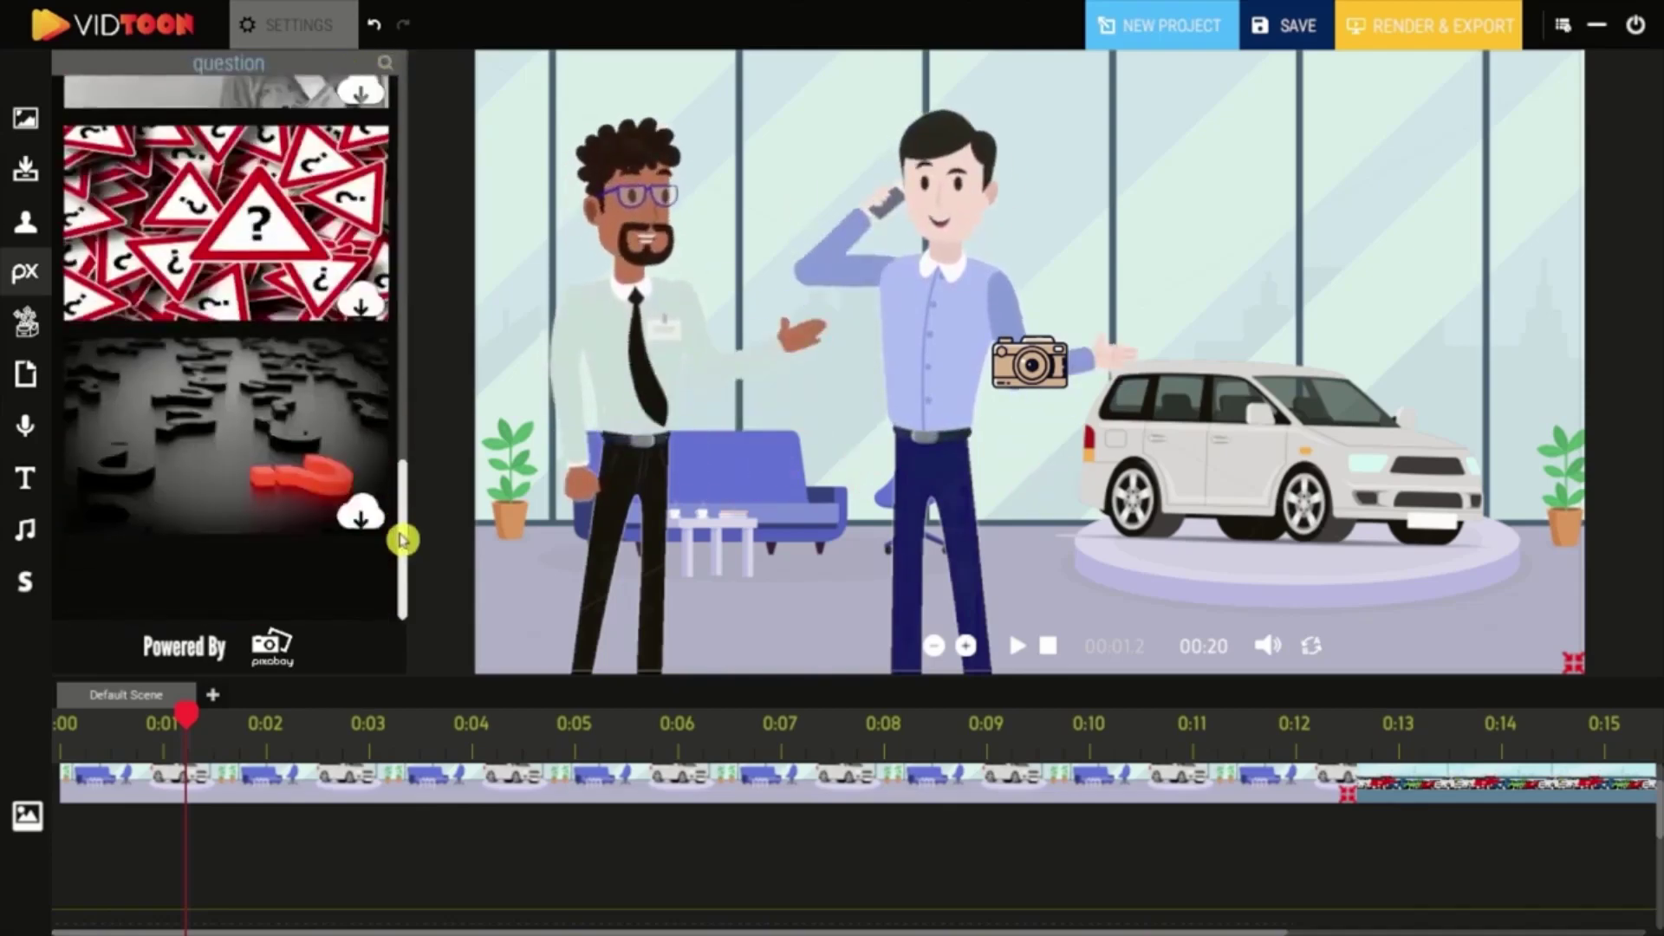
left_click(361, 303)
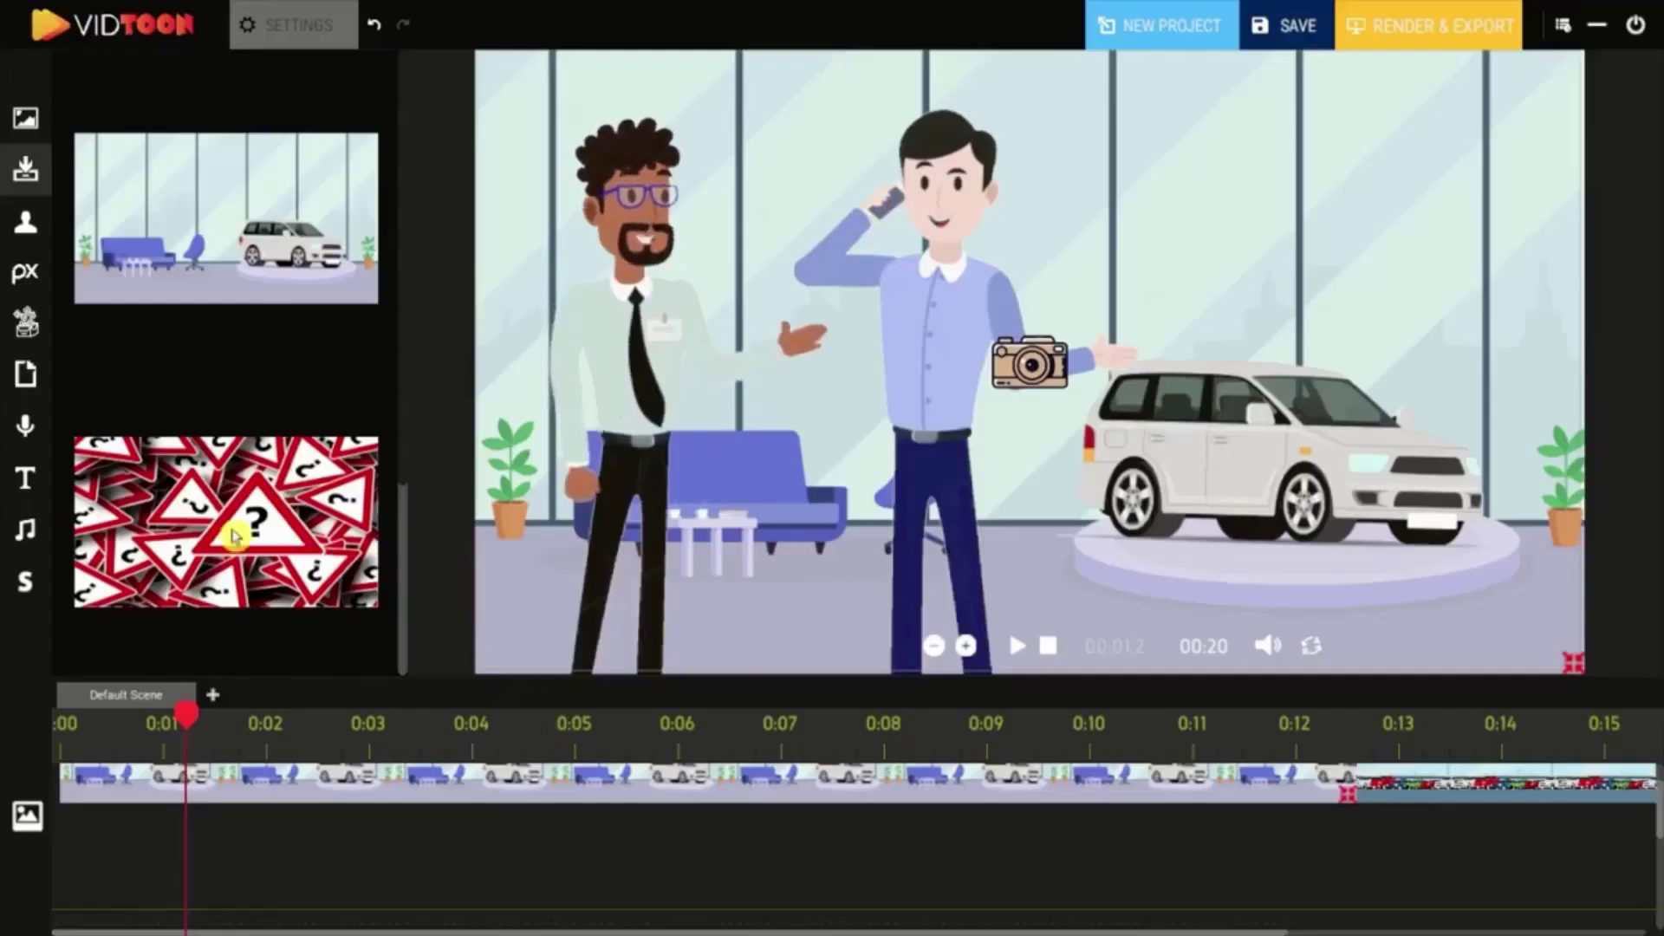
- Place the downloaded question-sign image above the car, try the Flip option on it and enable Move A To B
left_click_drag(234, 537, 1289, 196)
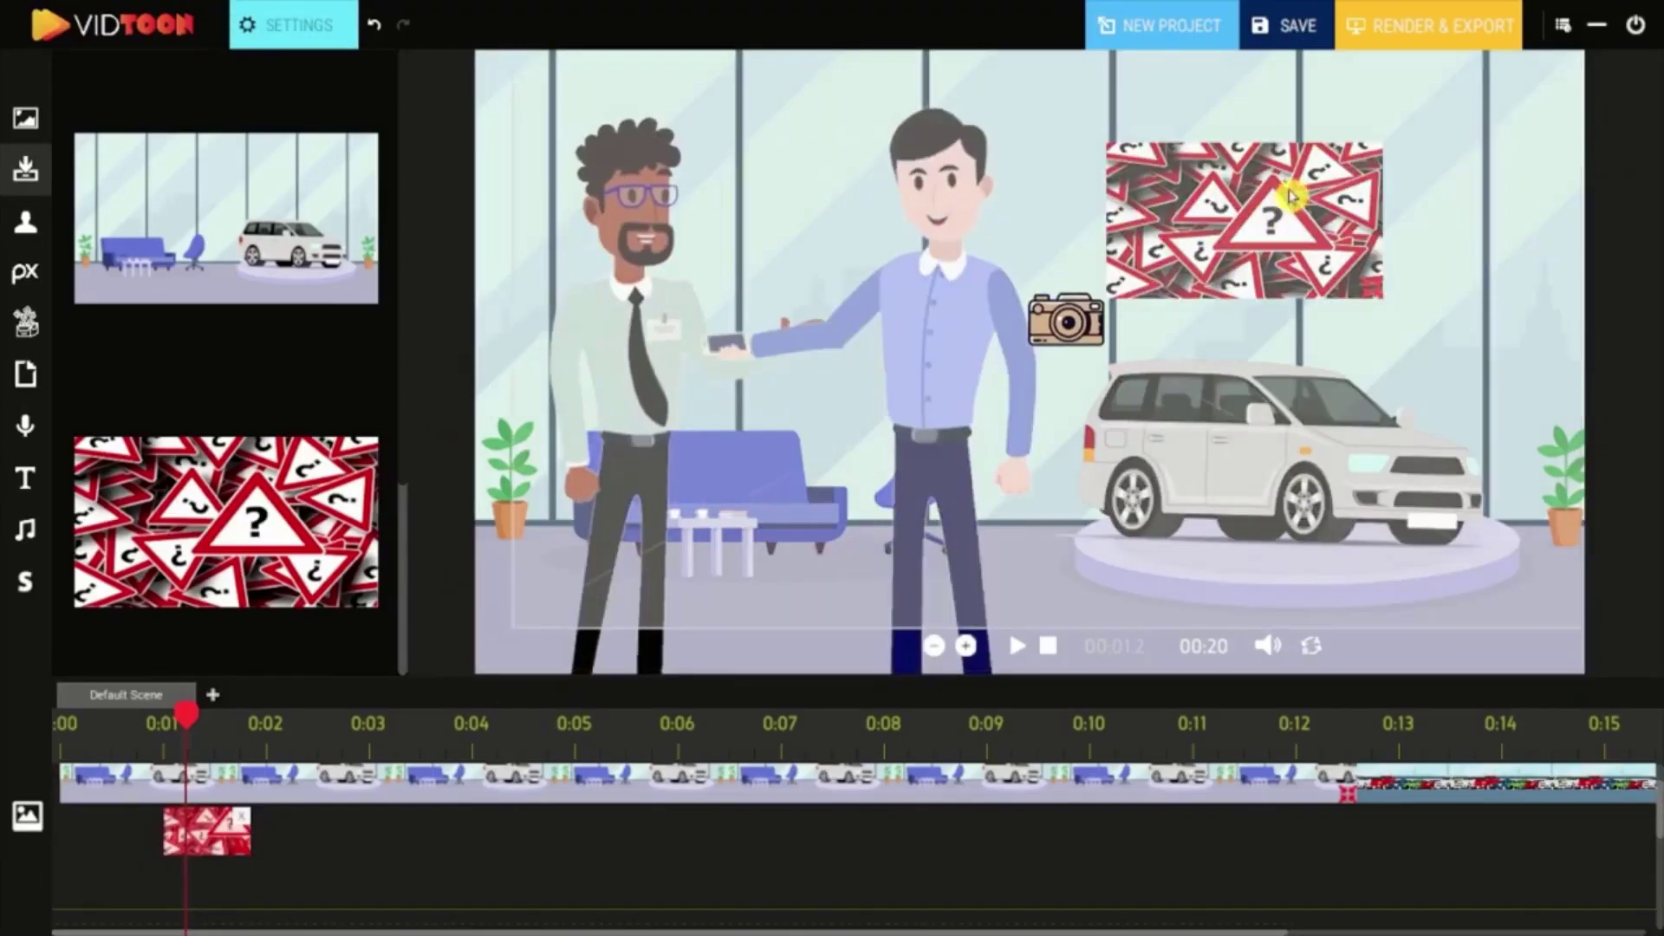
left_click(290, 39)
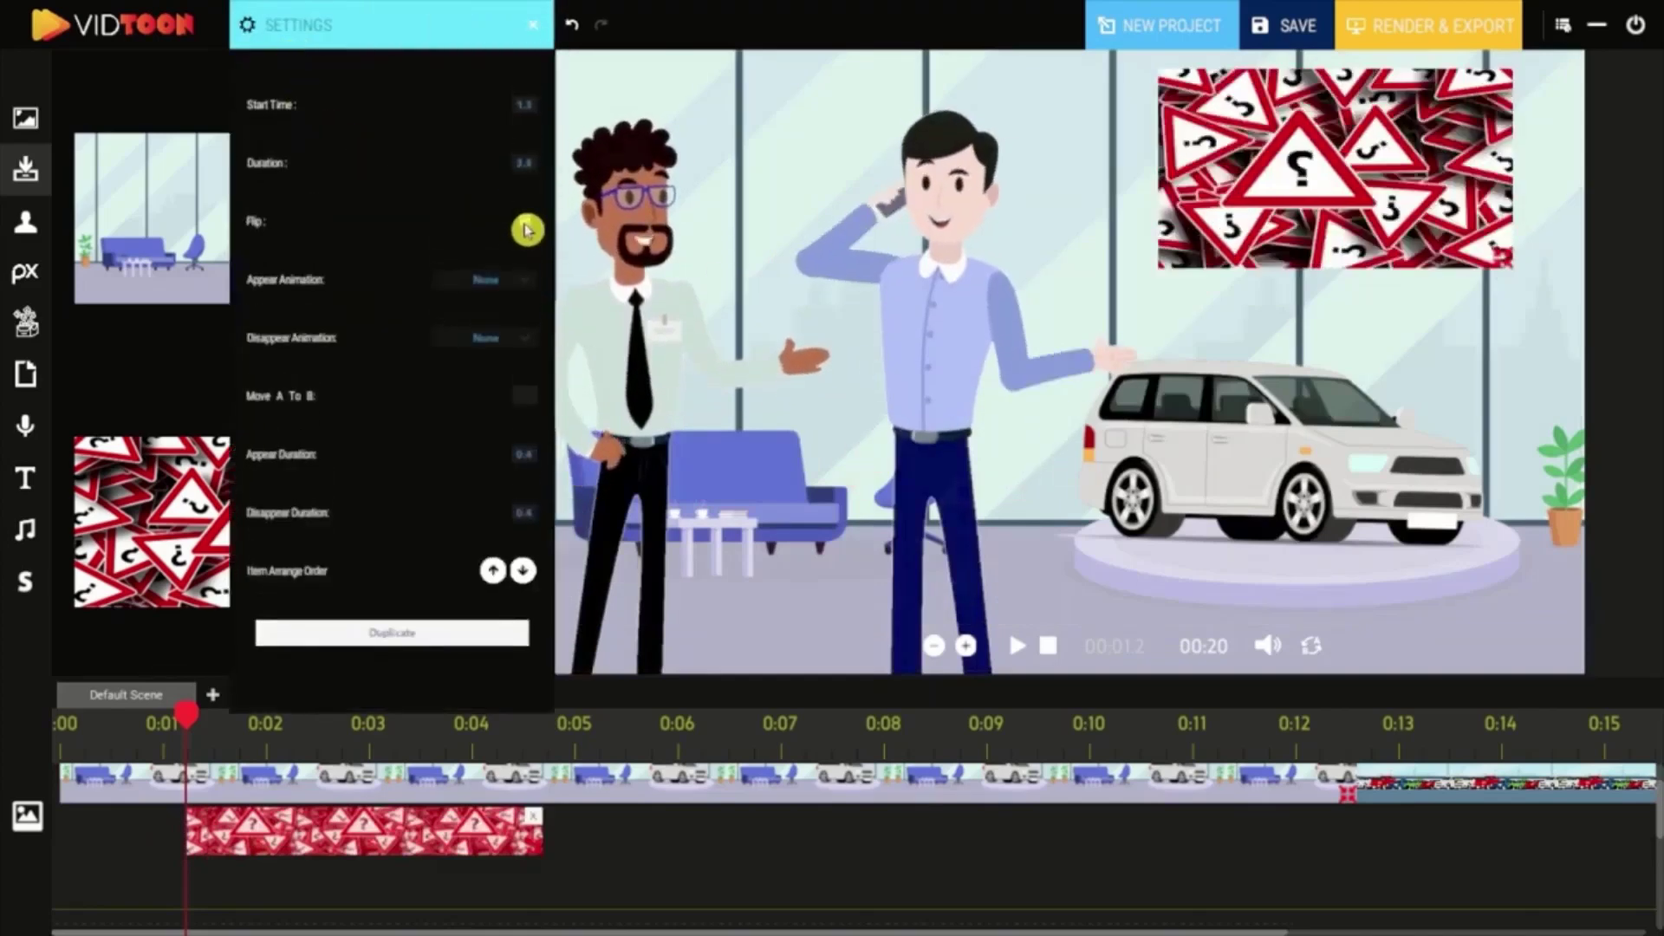
left_click(526, 229)
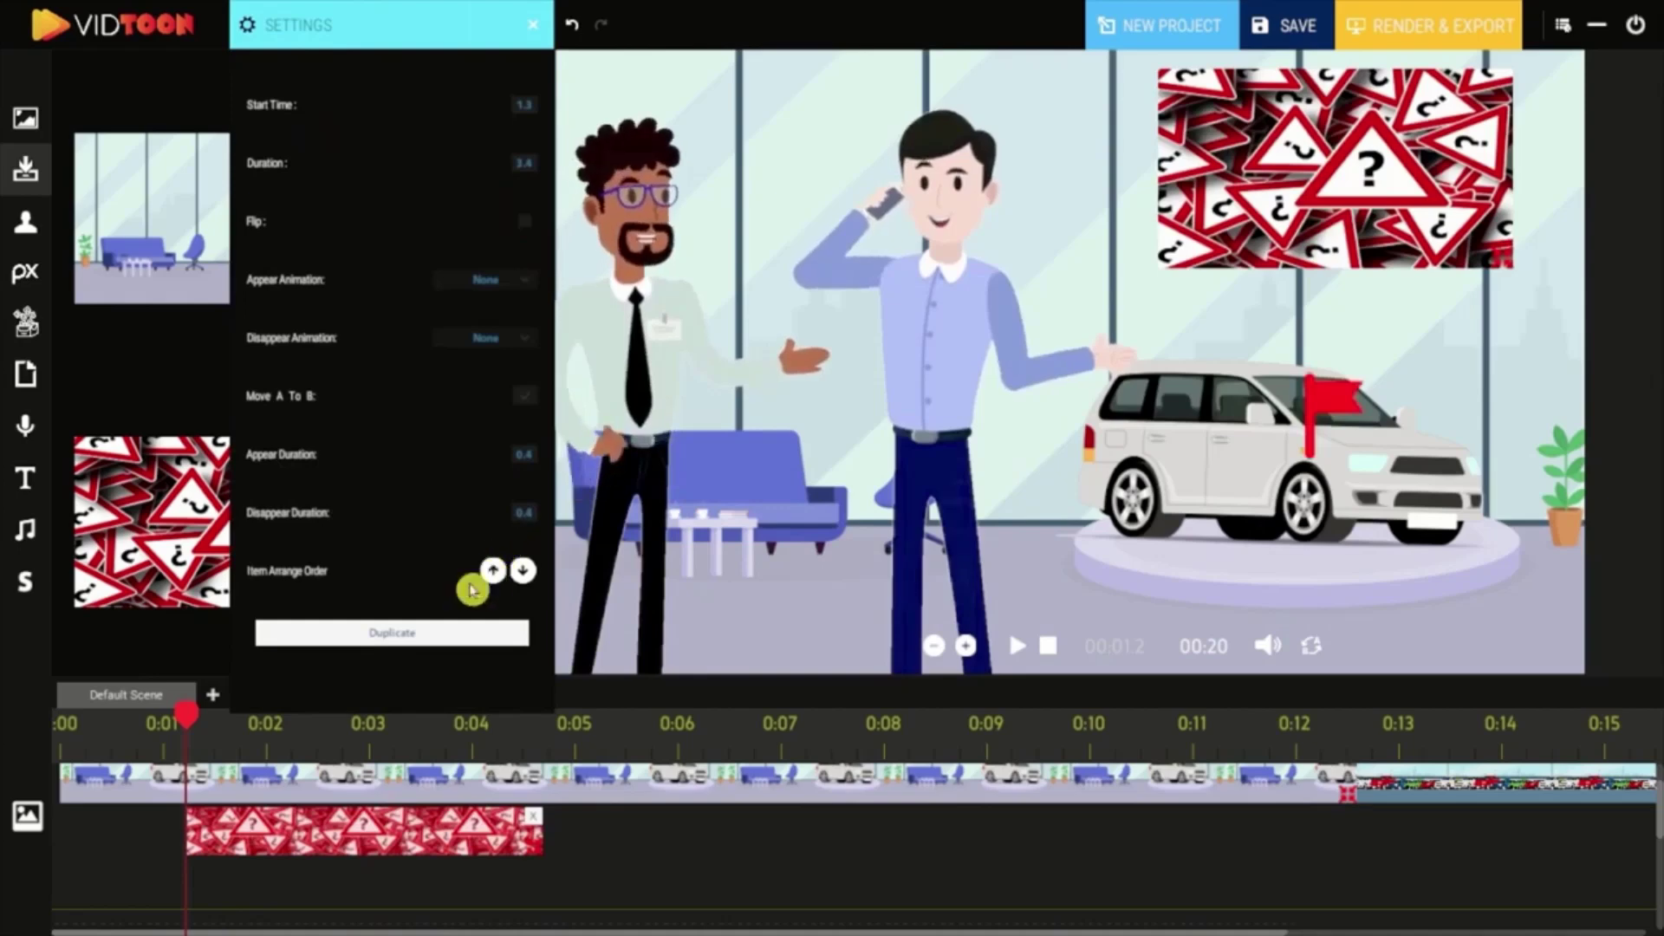
- Duplicate the question-sign image, and remove both copies from the timeline
left_click(420, 635)
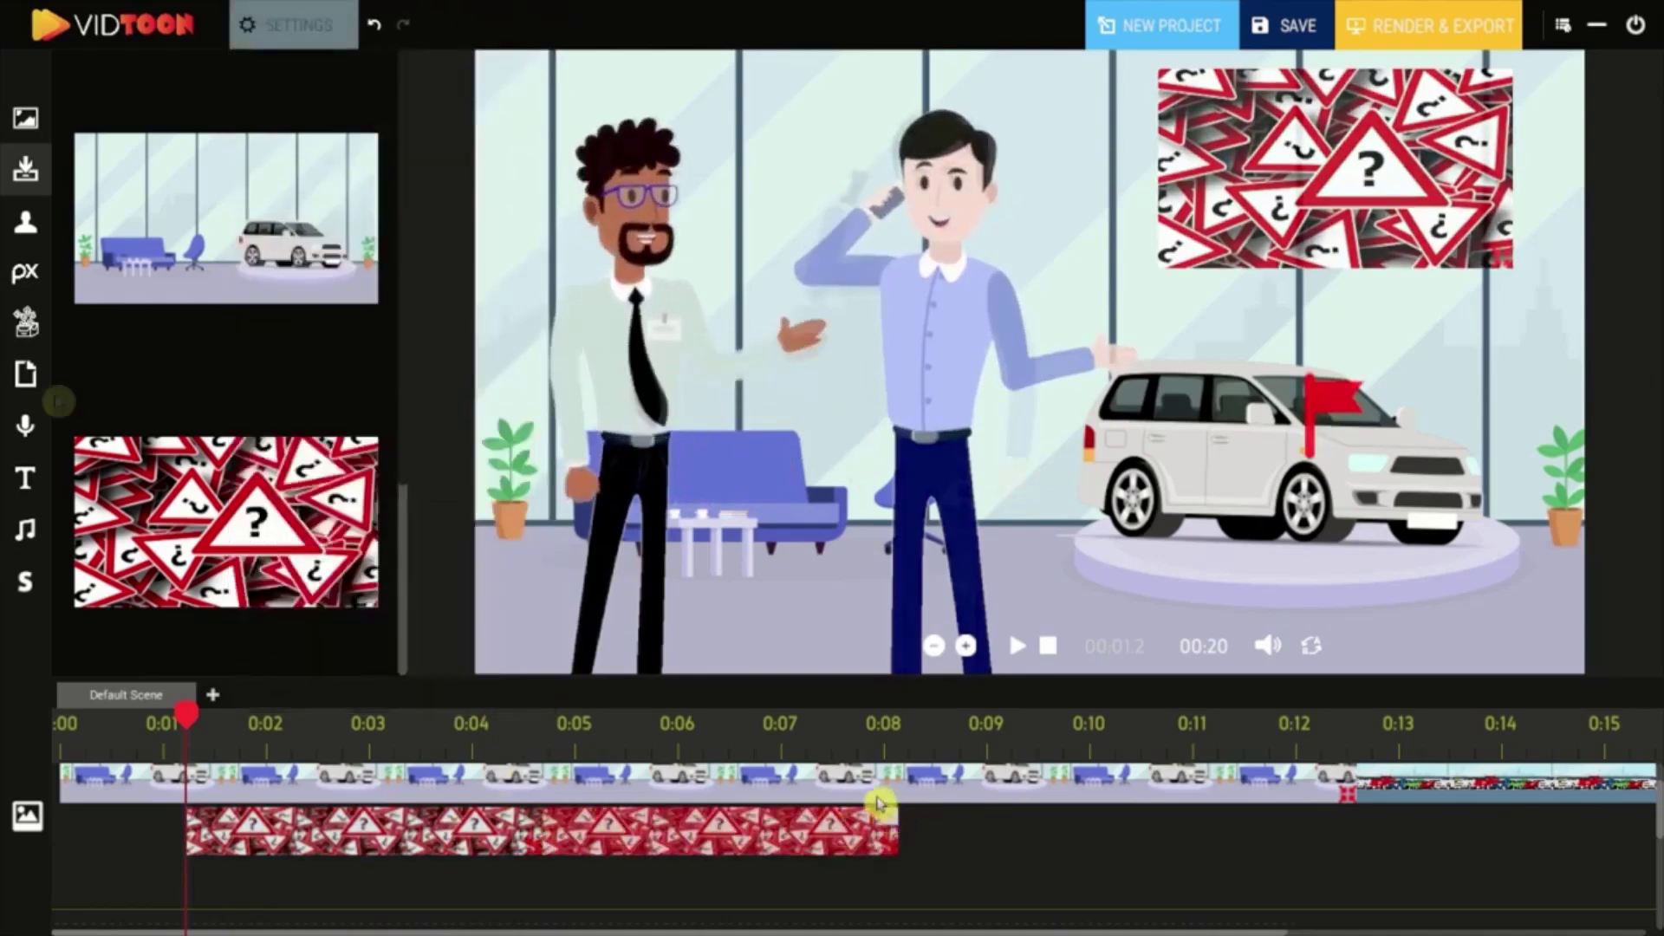
key("Delete")
- Search the IconFinder icon library for "Money" and download the icon of a green banknote with coin stacks
left_click(25, 320)
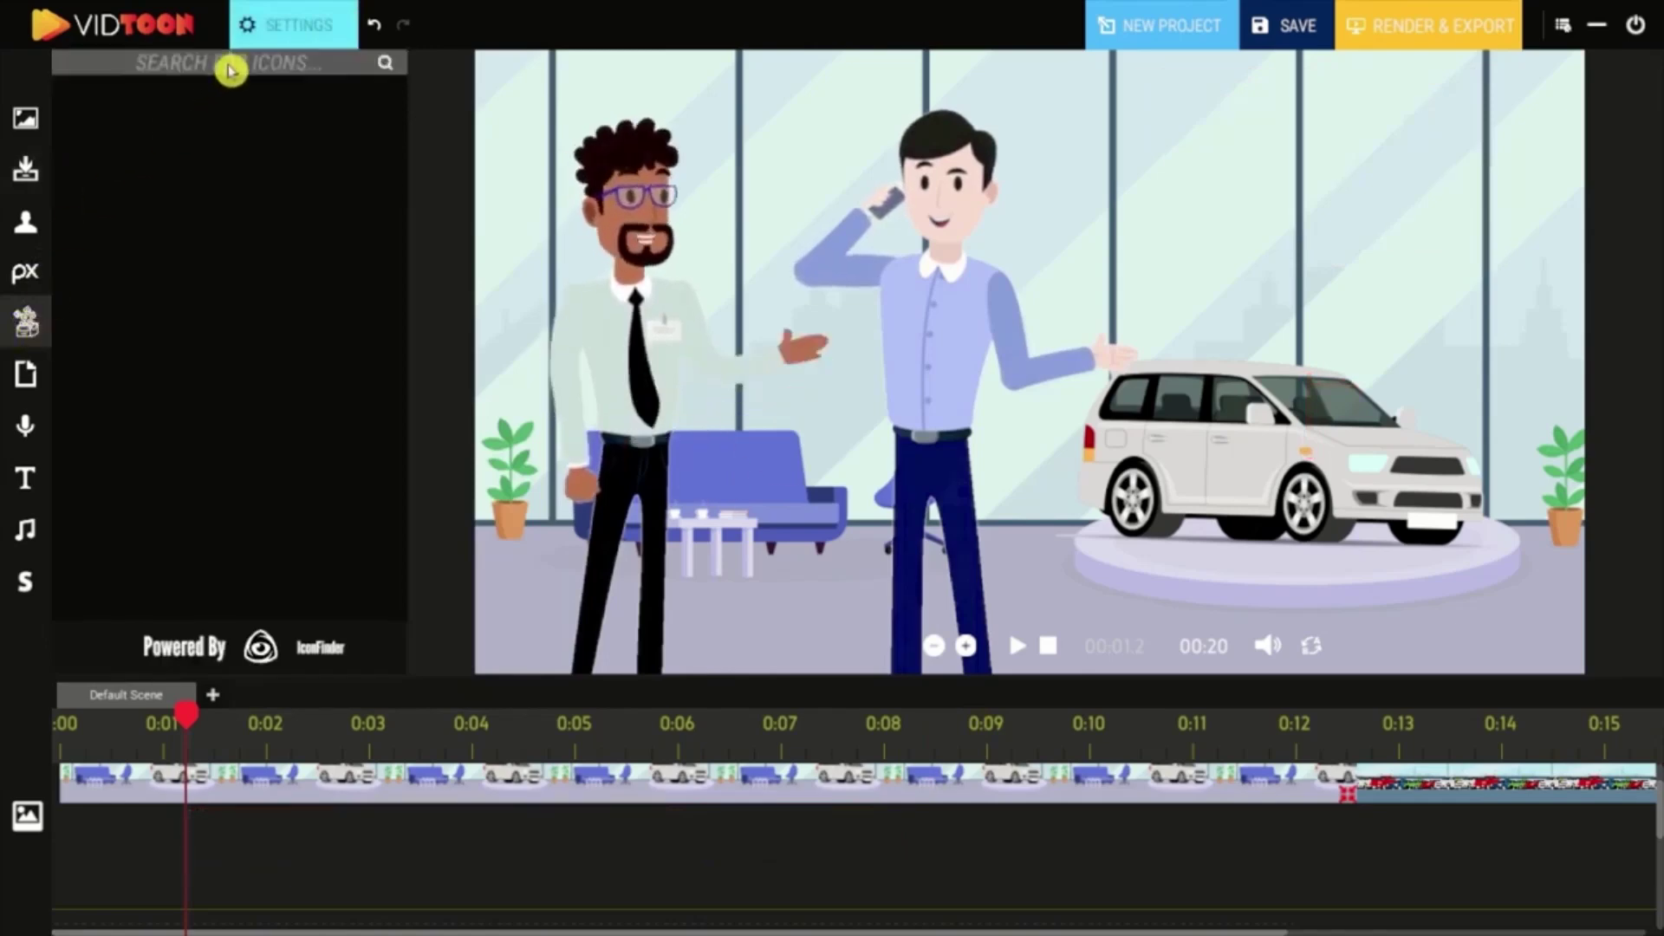
left_click(230, 63)
type("Money")
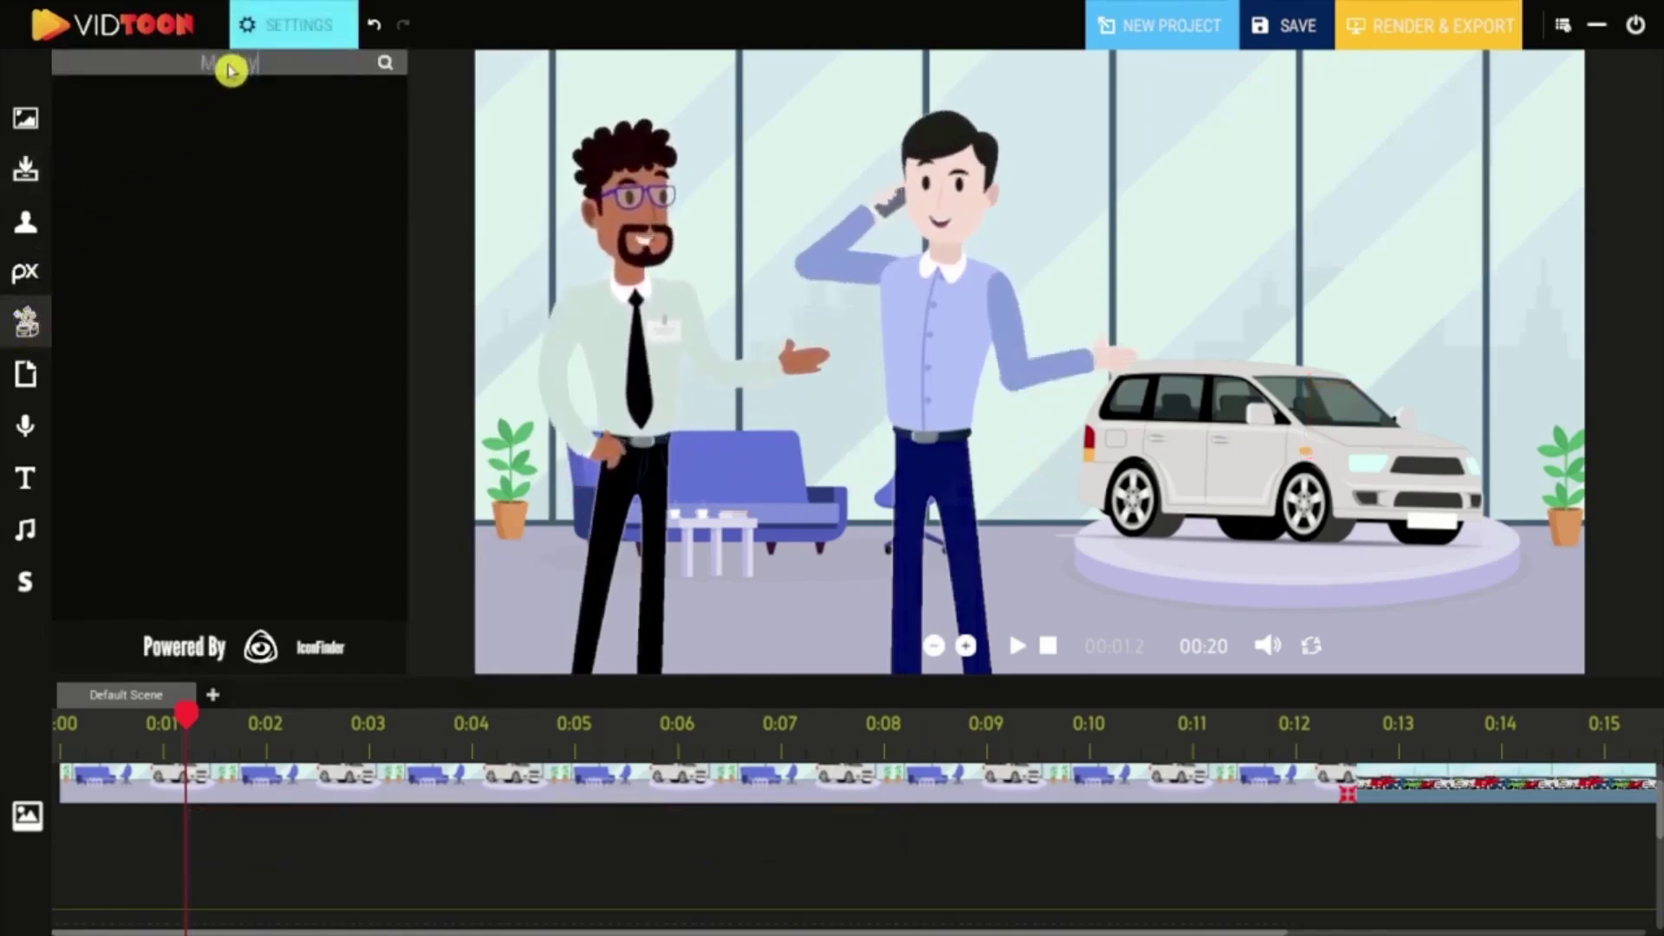
mouse_move(403, 122)
left_mouse_down()
mouse_move(409, 272)
mouse_move(416, 122)
left_mouse_up()
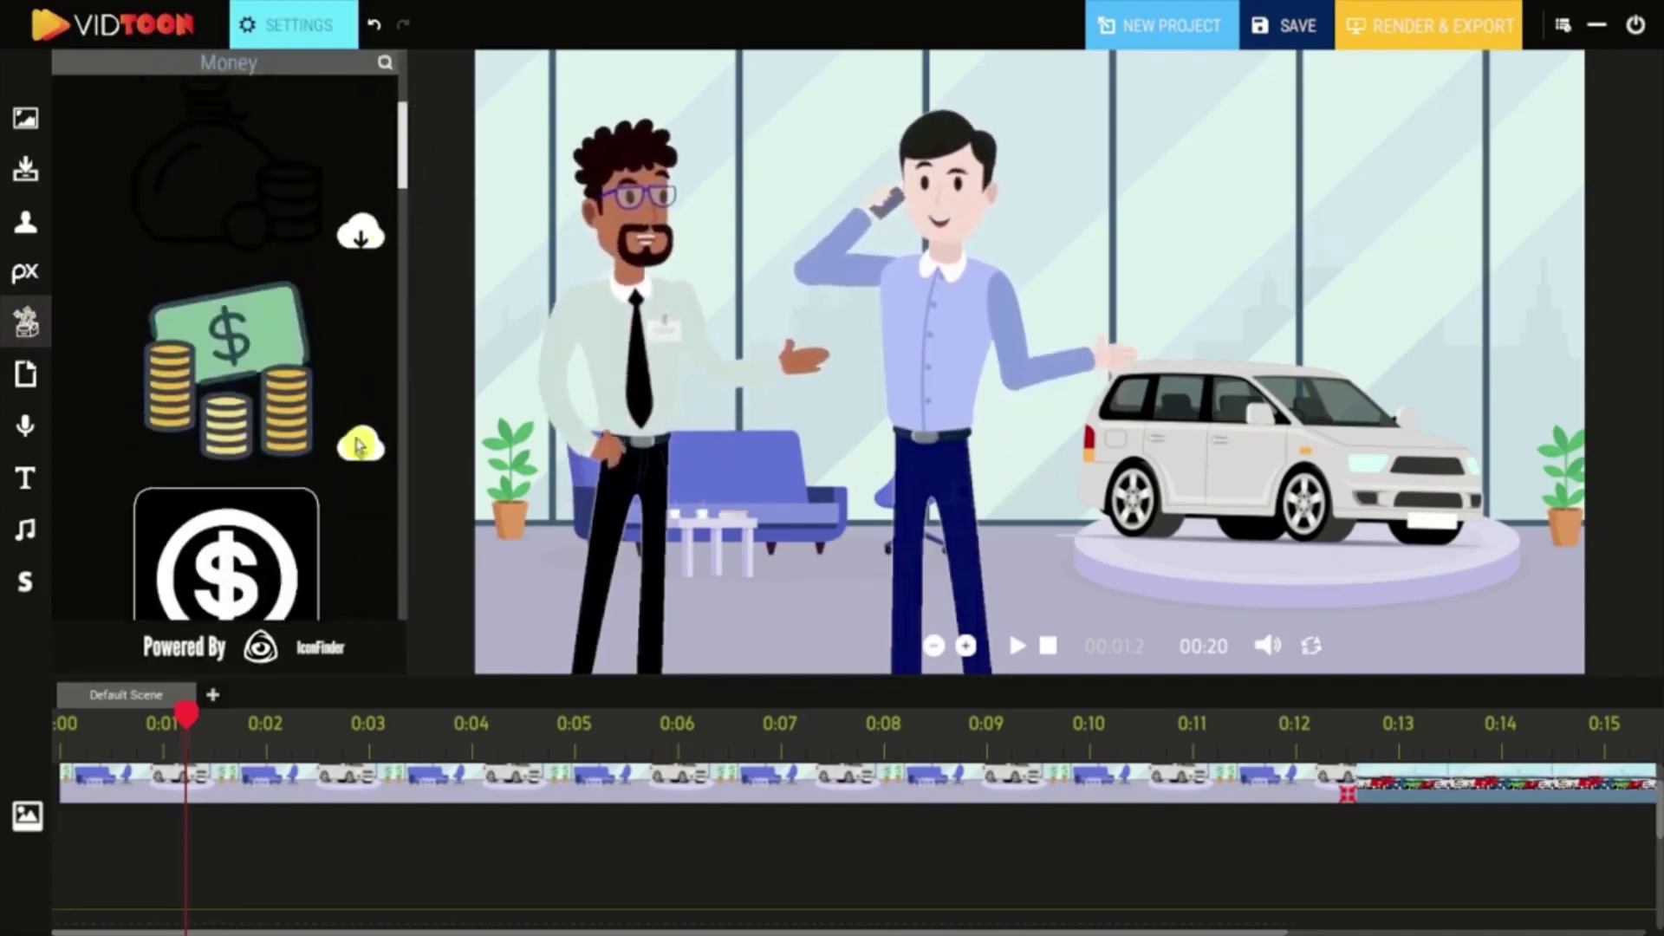
left_click(359, 446)
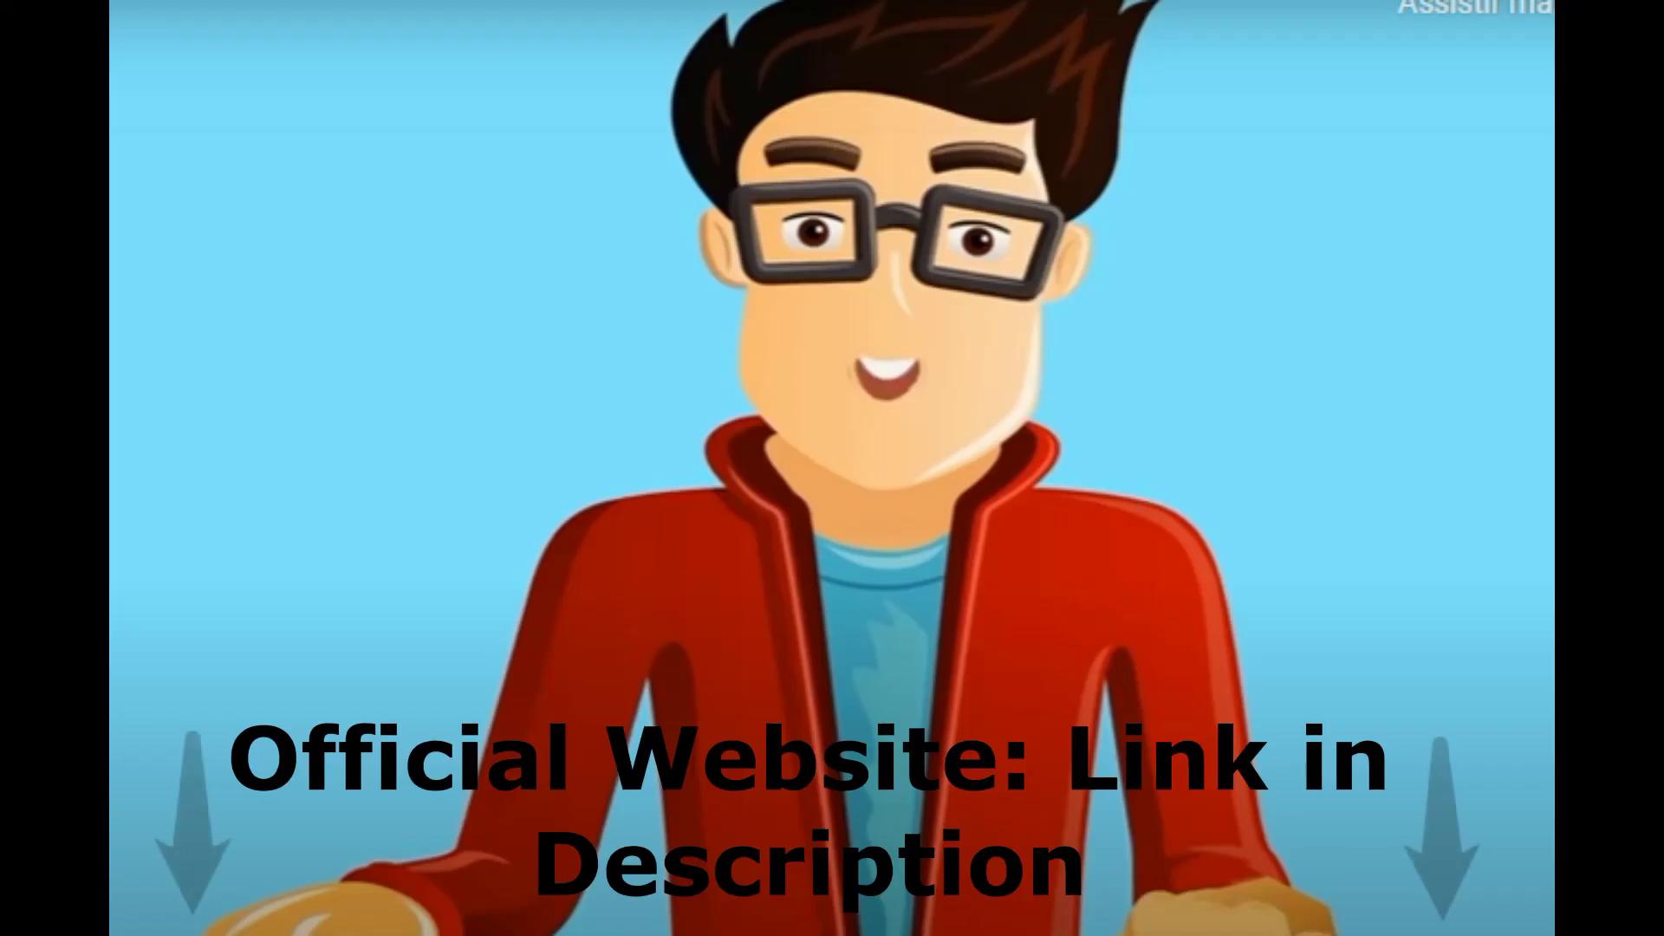